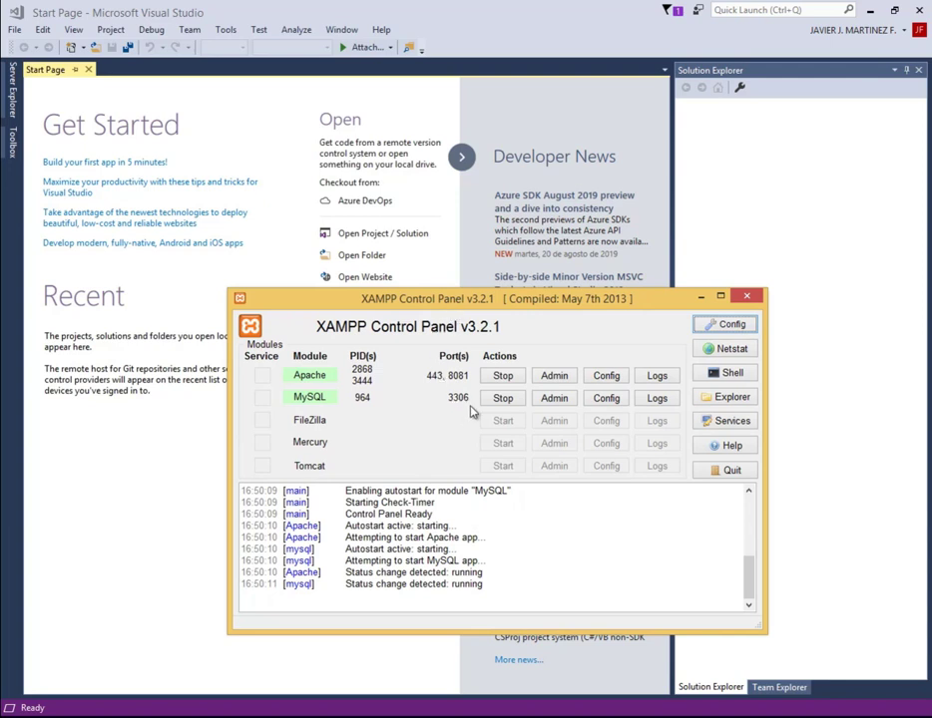
Step: Check the Apache and MySQL service status in the XAMPP Control Panel, and switch to Navicat Premium
left_click(701, 298)
key("alt+Tab")
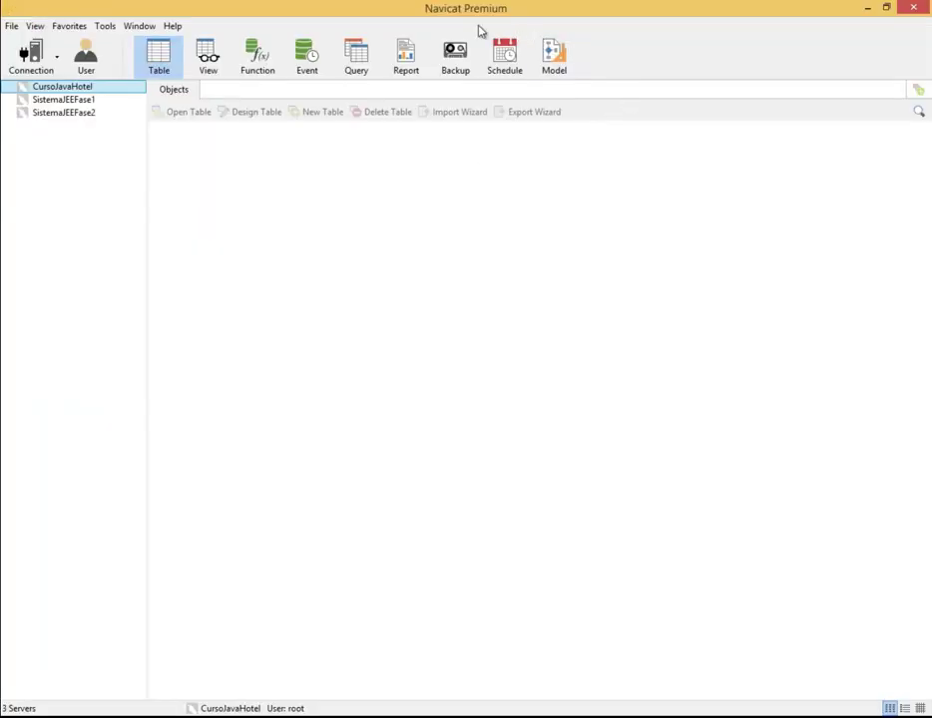
left_click(868, 10)
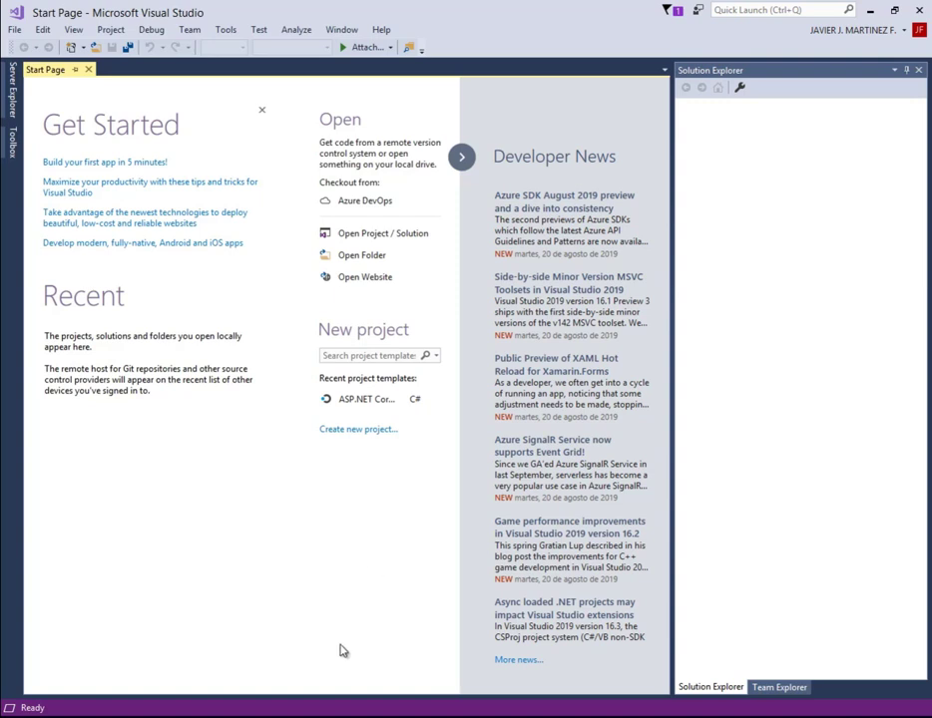
left_click(332, 679)
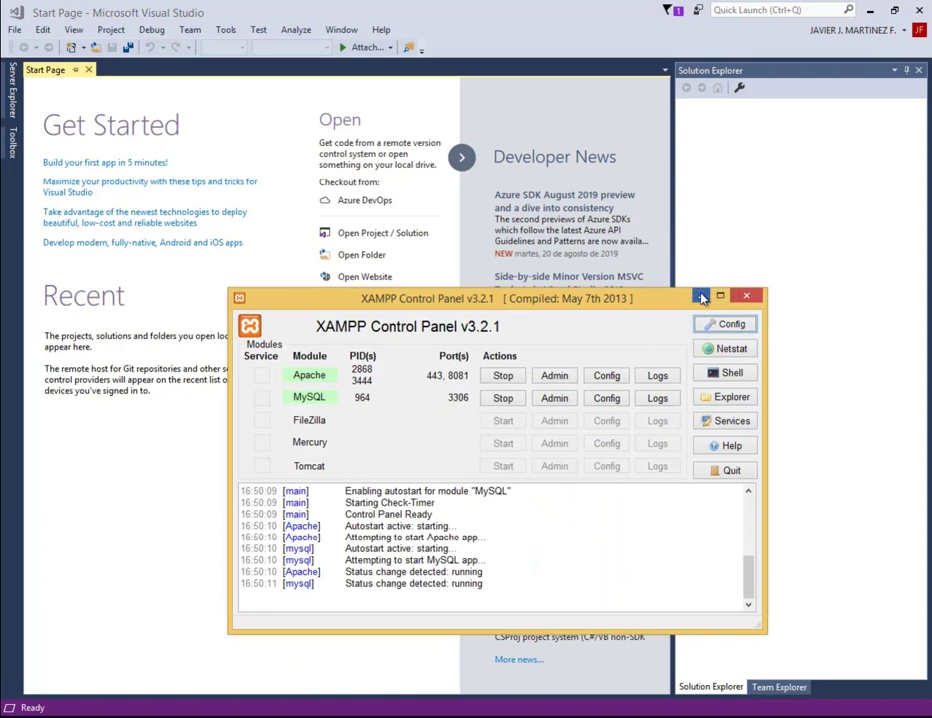
left_click(747, 295)
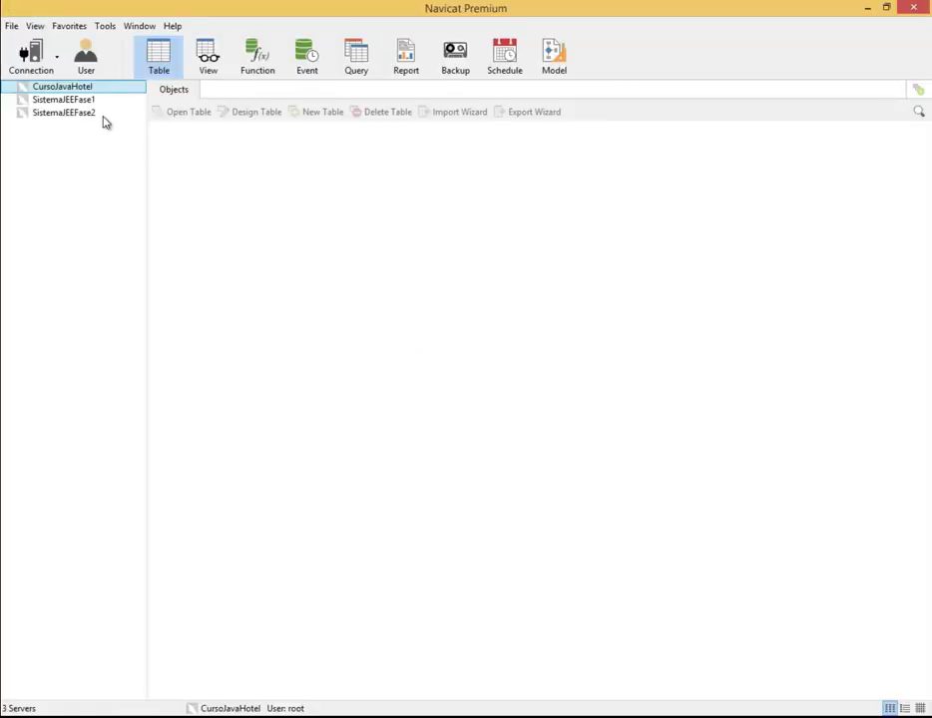
Step: Set up a new MySQL connection named ASPNETCoreBasico, keeping the default host, port and root user with an empty password
left_click(31, 56)
left_click(58, 88)
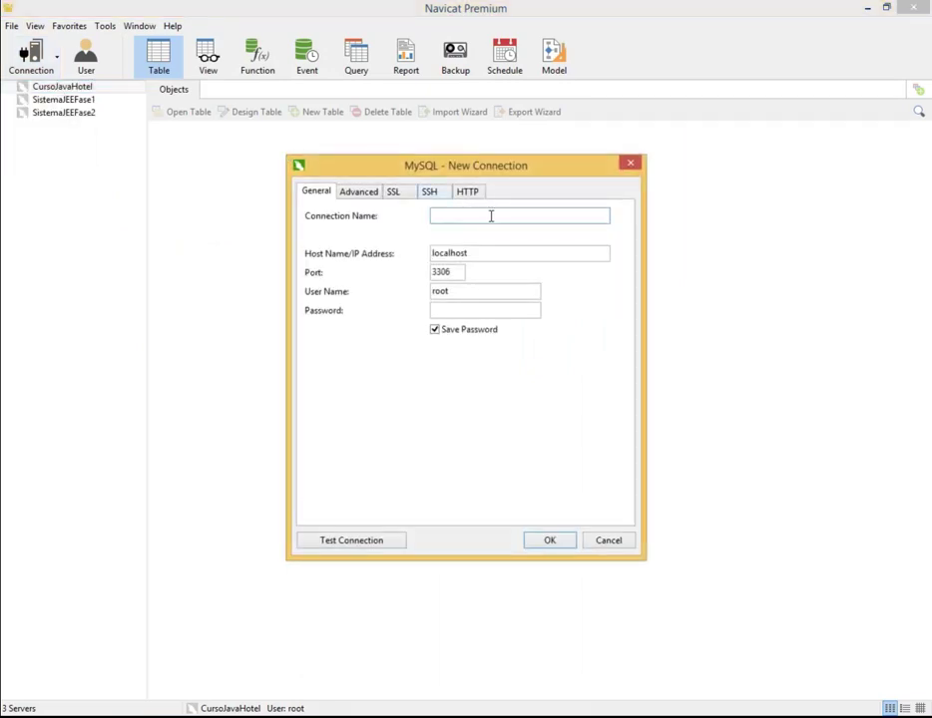
type("ASPNETCoreBasico")
left_click(451, 291)
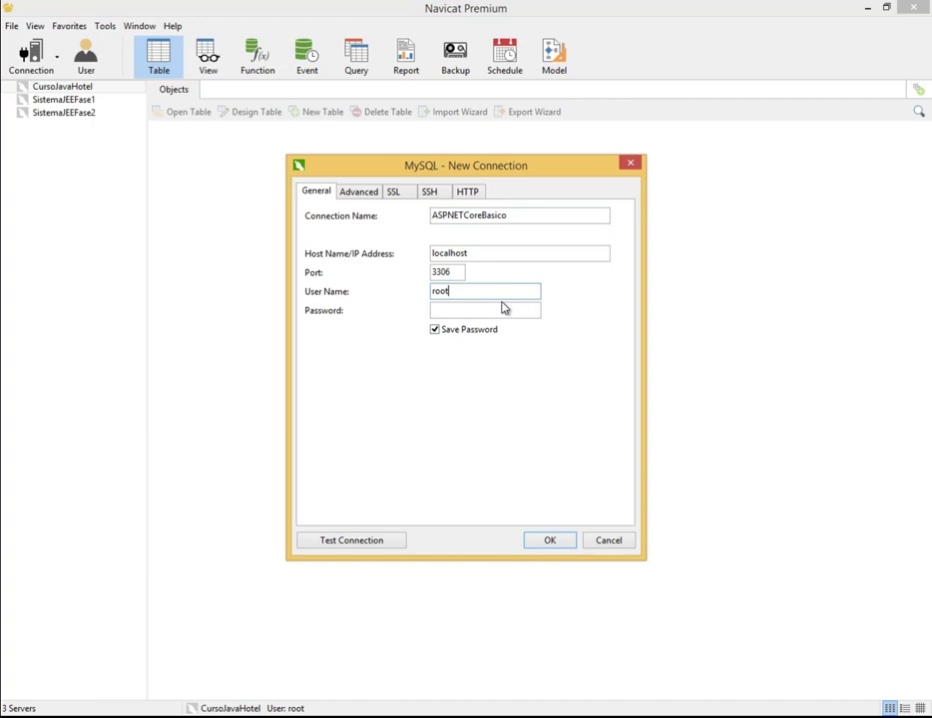
left_click(463, 309)
Step: Test the ASPNETCoreBasico connection and save it
left_click(370, 539)
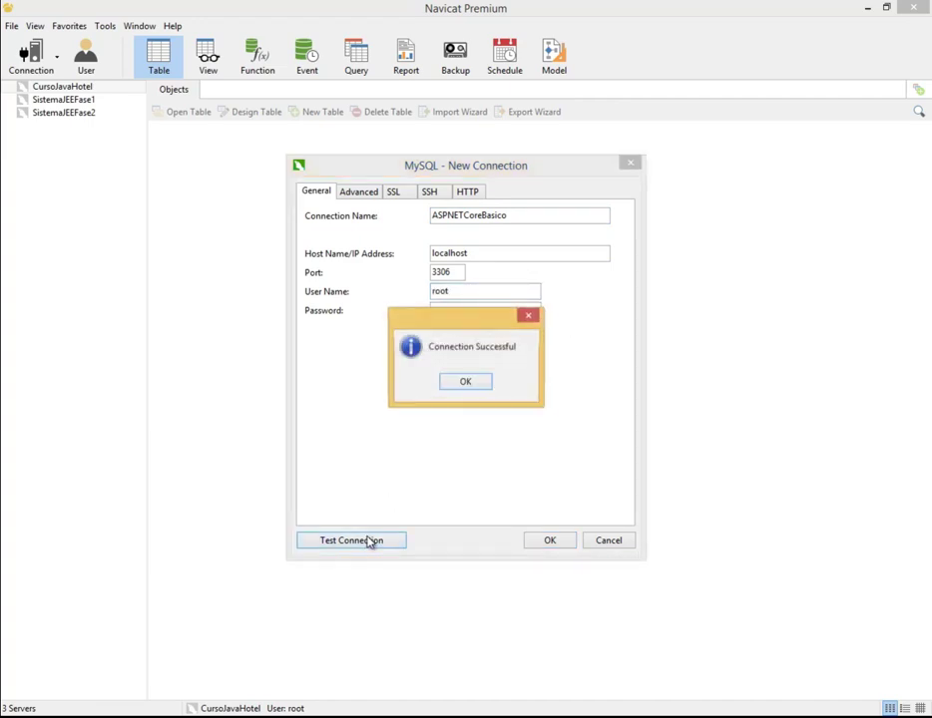
left_click(466, 383)
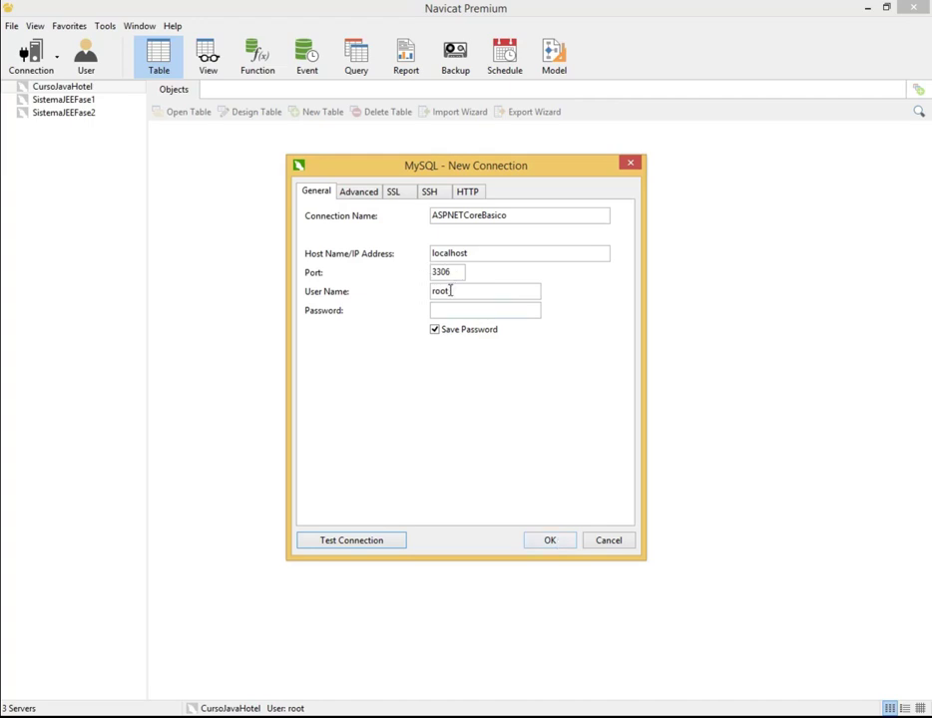
left_click(554, 543)
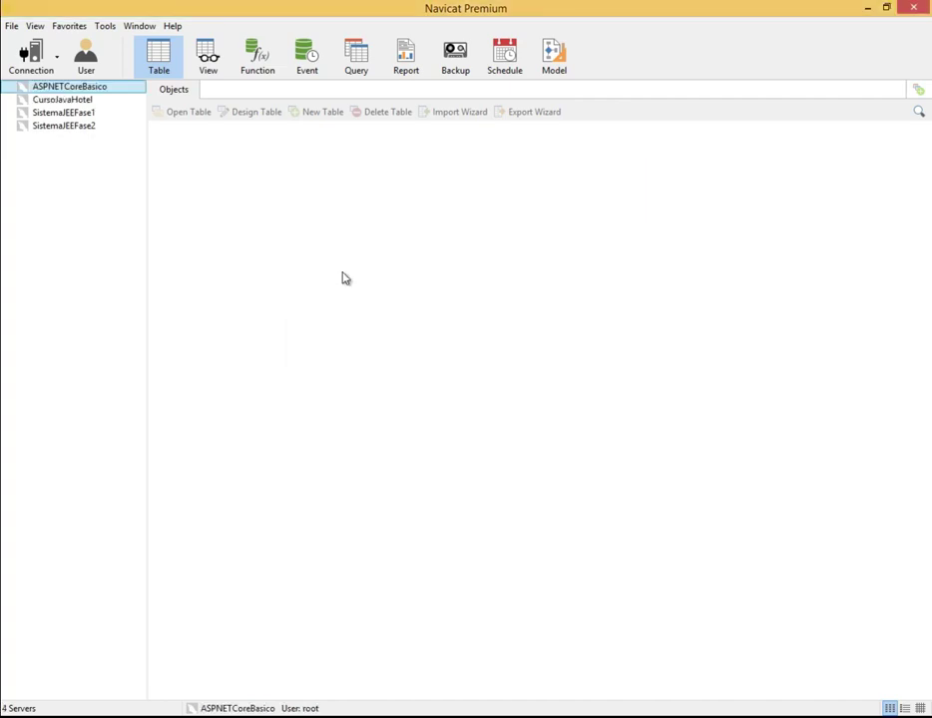
Step: Open the ASPNETCoreBasico connection and create a database named CoreBasico with the utf8 -- UTF-8 Unicode character set and utf8_general_ci collation
double_click(84, 92)
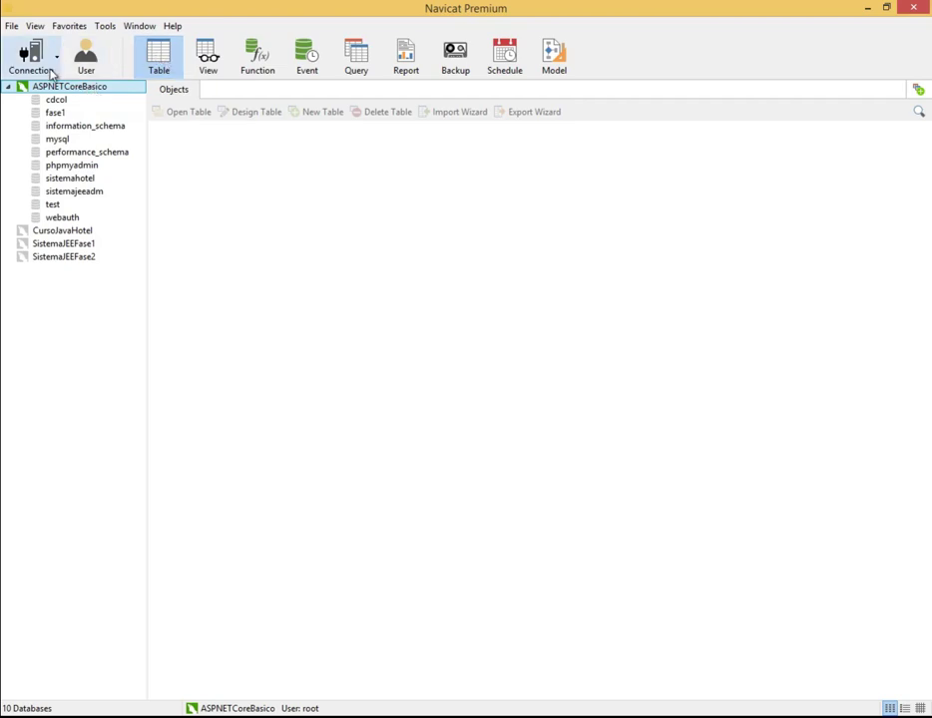
right_click(78, 99)
right_click(72, 92)
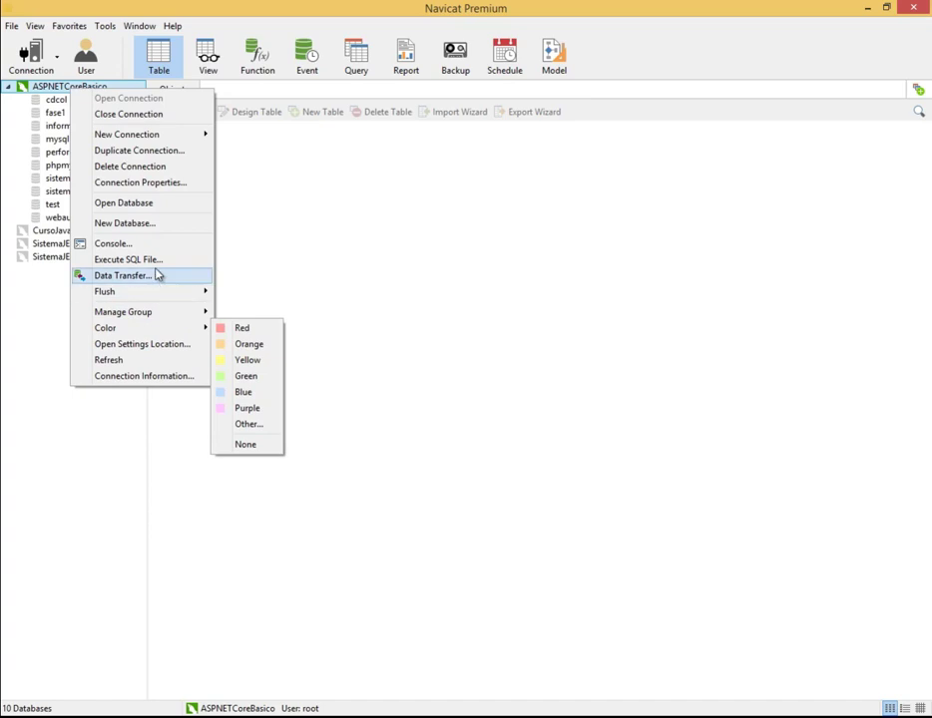
left_click(154, 223)
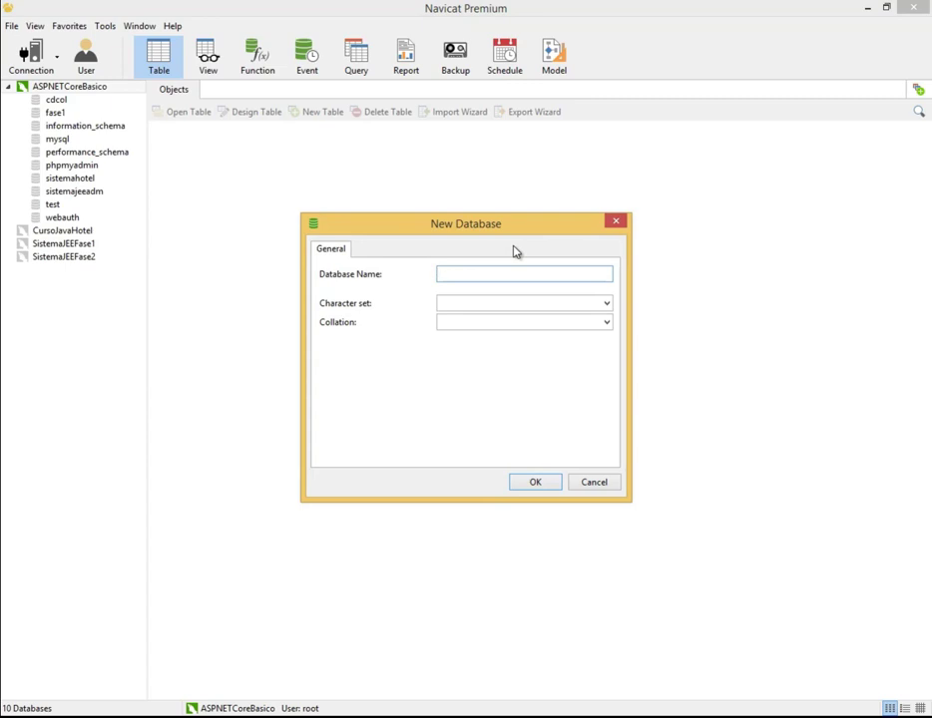
type("CoreBasico")
left_click(608, 305)
left_click_drag(608, 333, 606, 380)
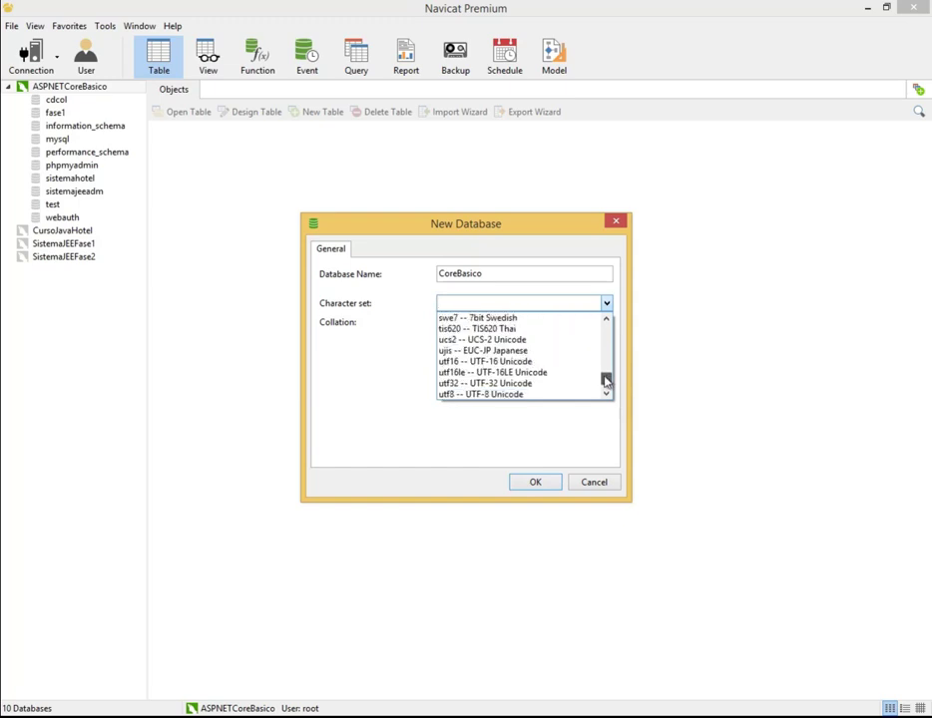
left_click(522, 394)
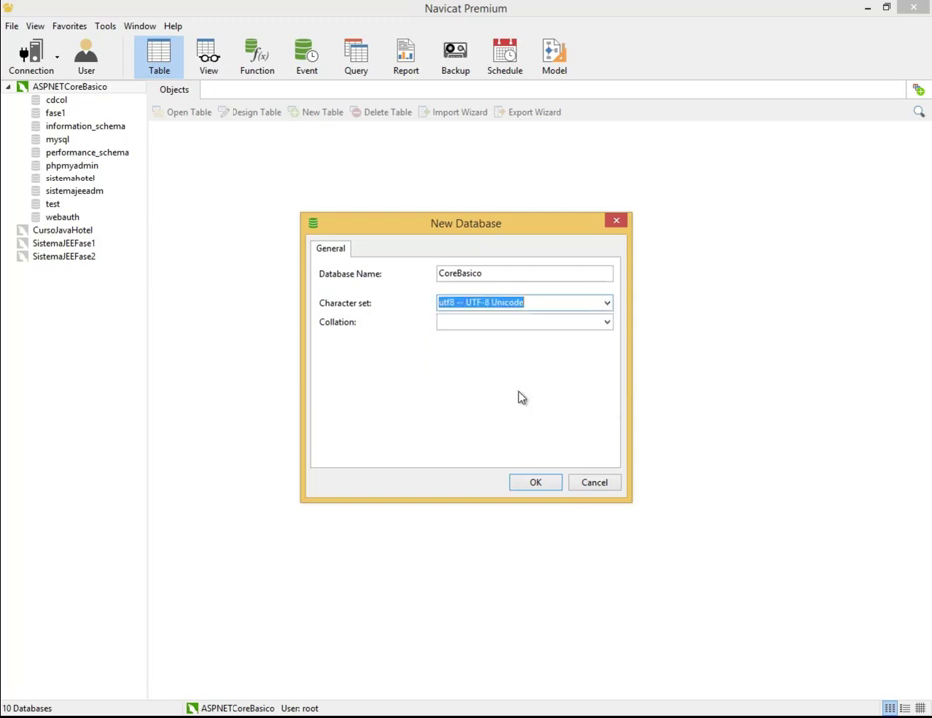
left_click(607, 323)
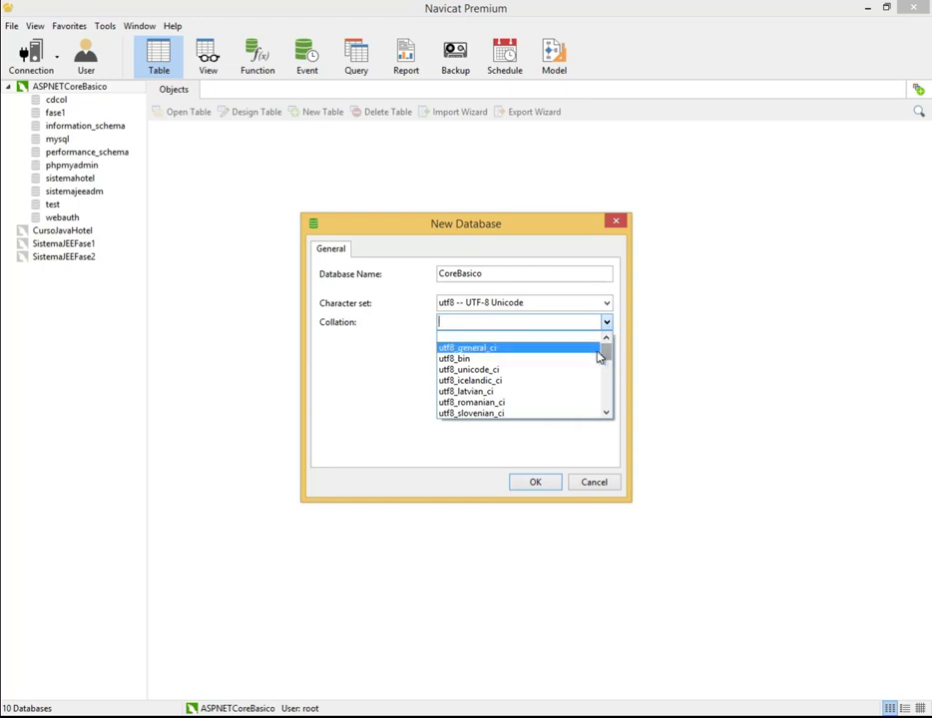
left_click(559, 349)
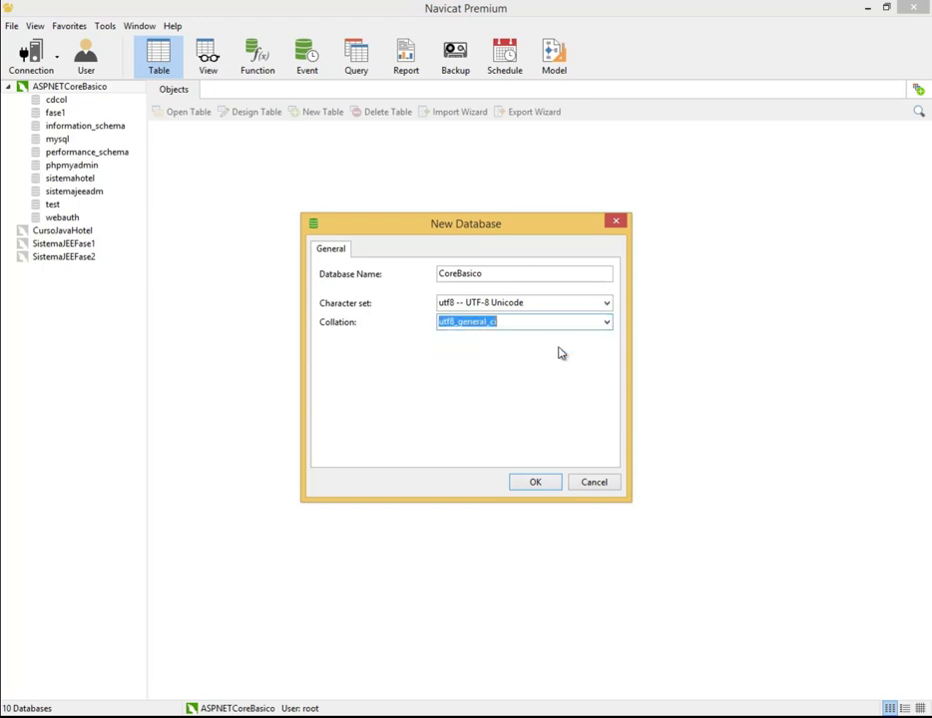
left_click(544, 485)
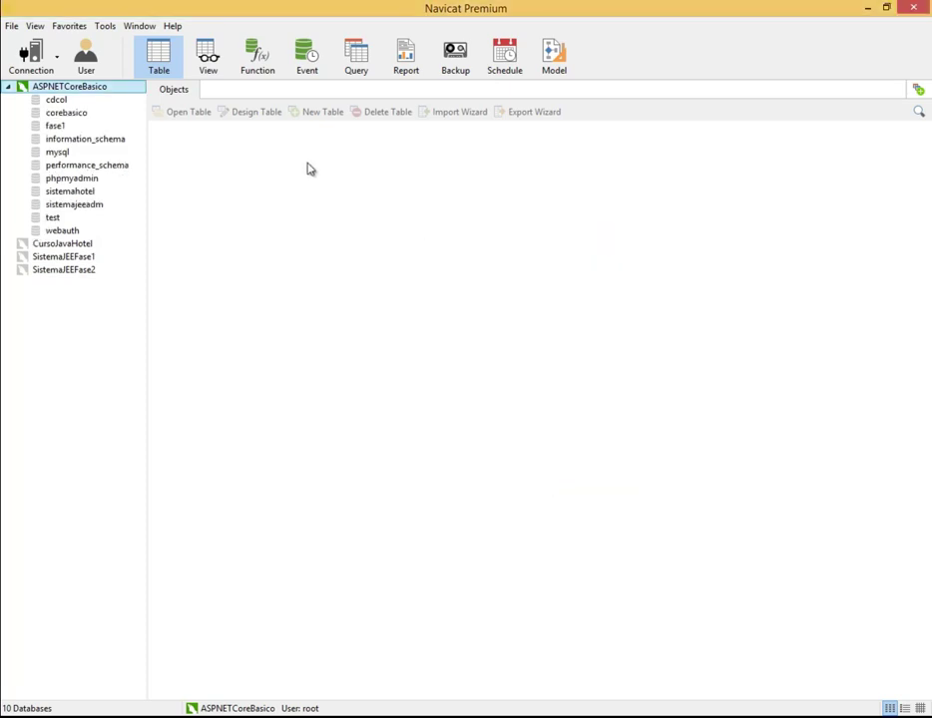
Step: Open the corebasico database and start designing a new table in it
double_click(70, 115)
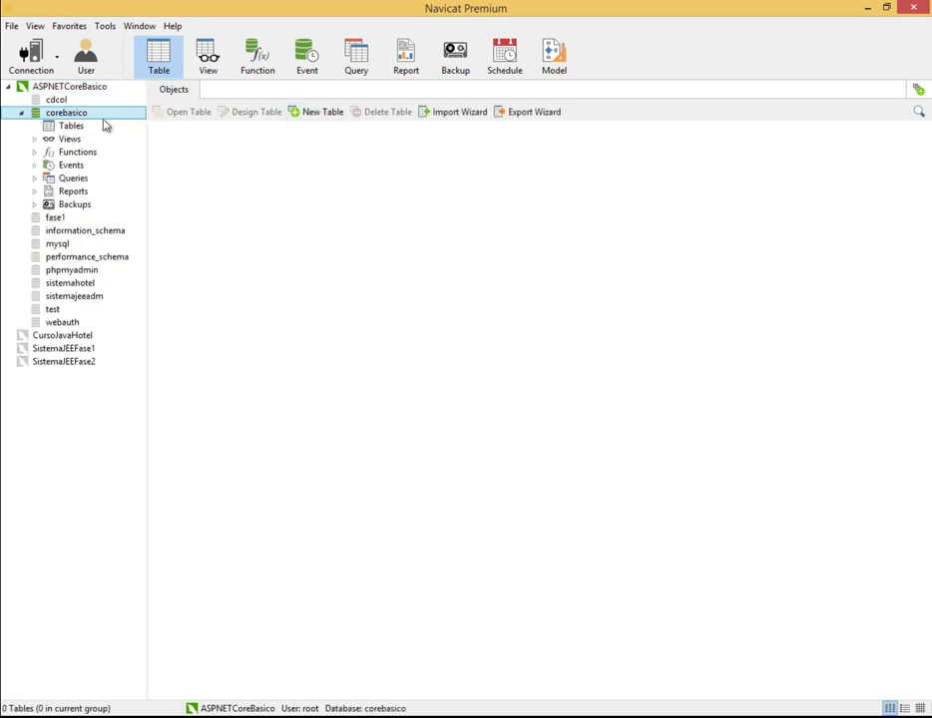
left_click(104, 126)
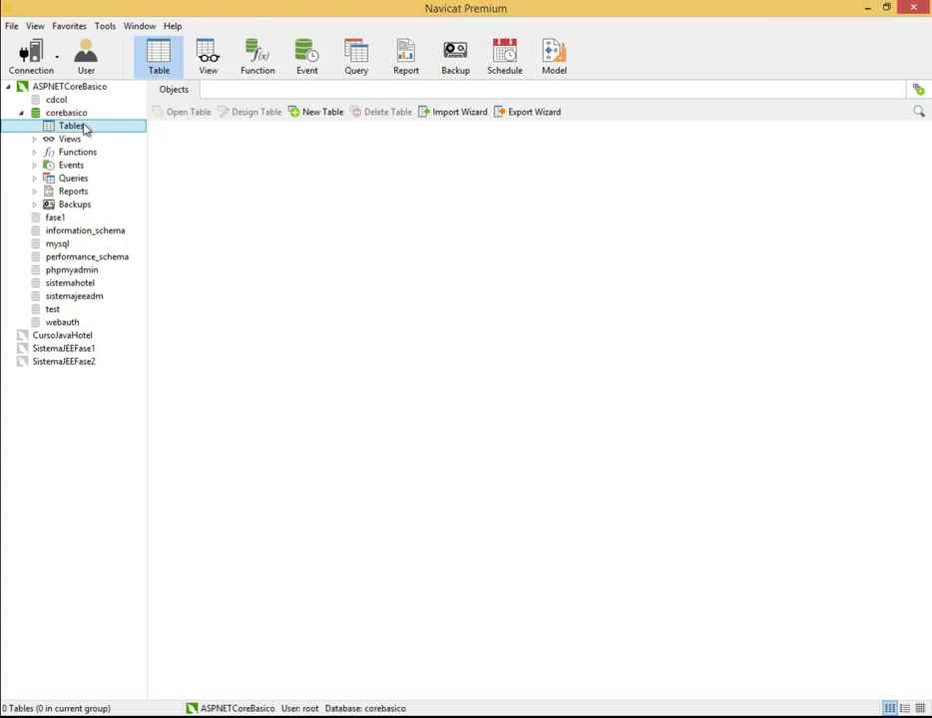
left_click(312, 116)
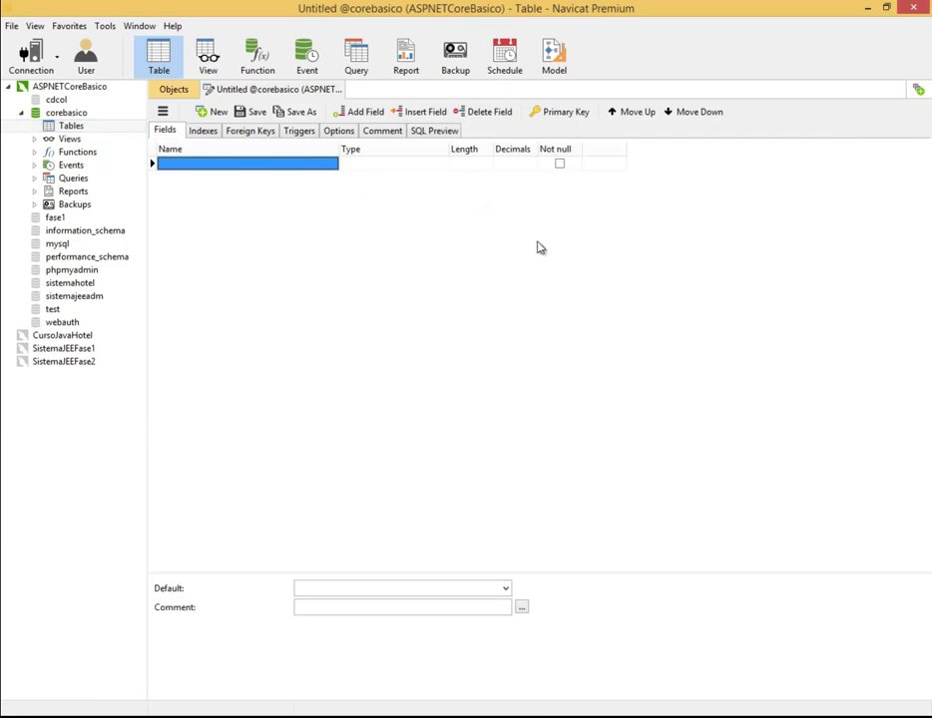
Step: Define the table's first field as id, type int, not null, and make it the primary key
type("id")
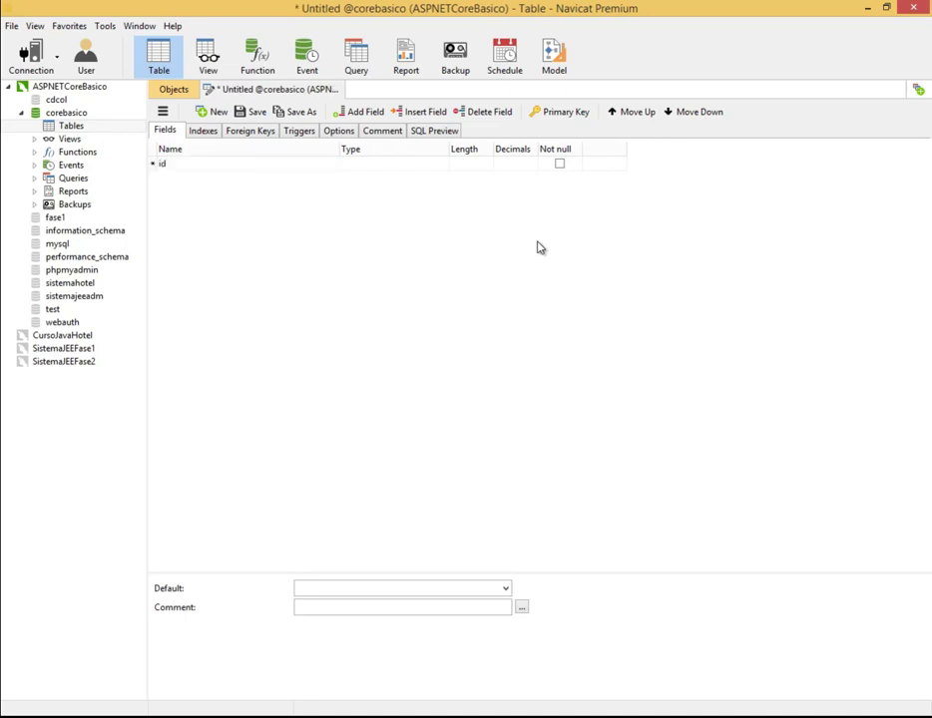
key("Tab")
key("Tab")
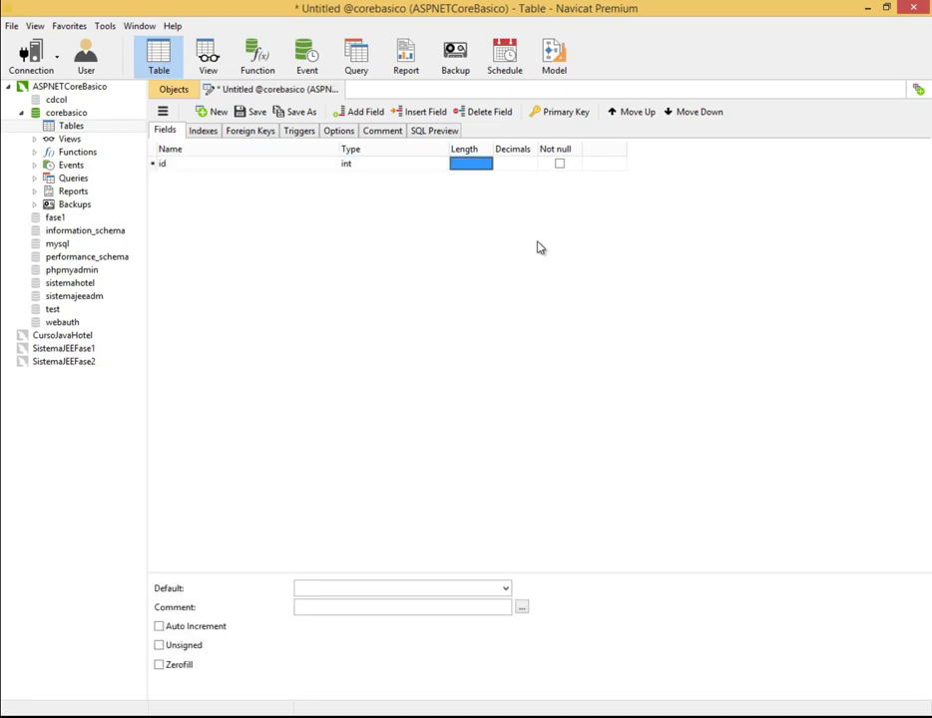
left_click(559, 166)
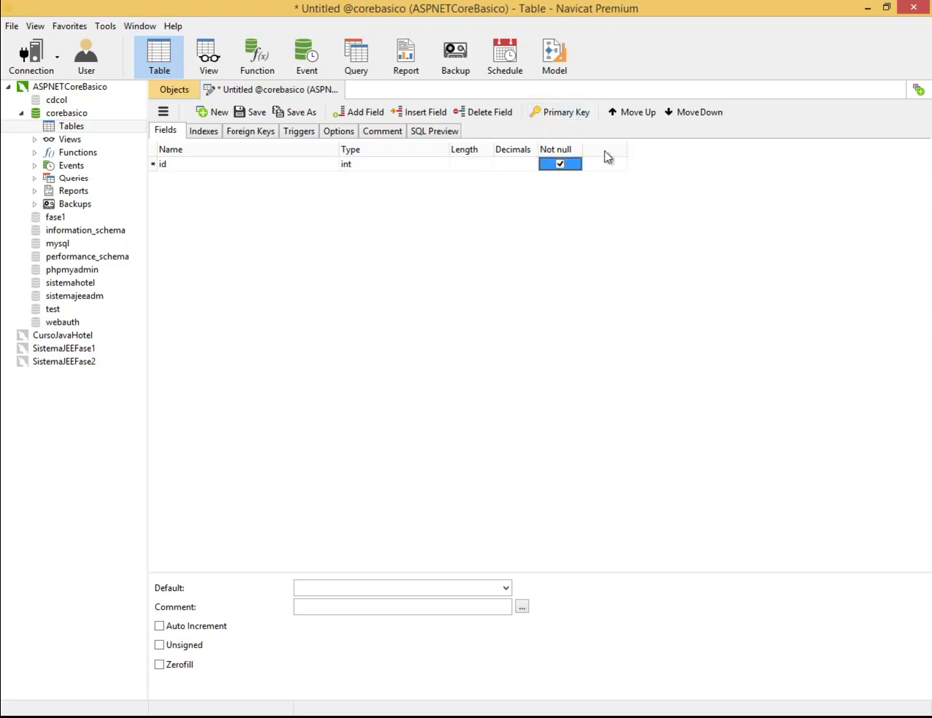
right_click(604, 164)
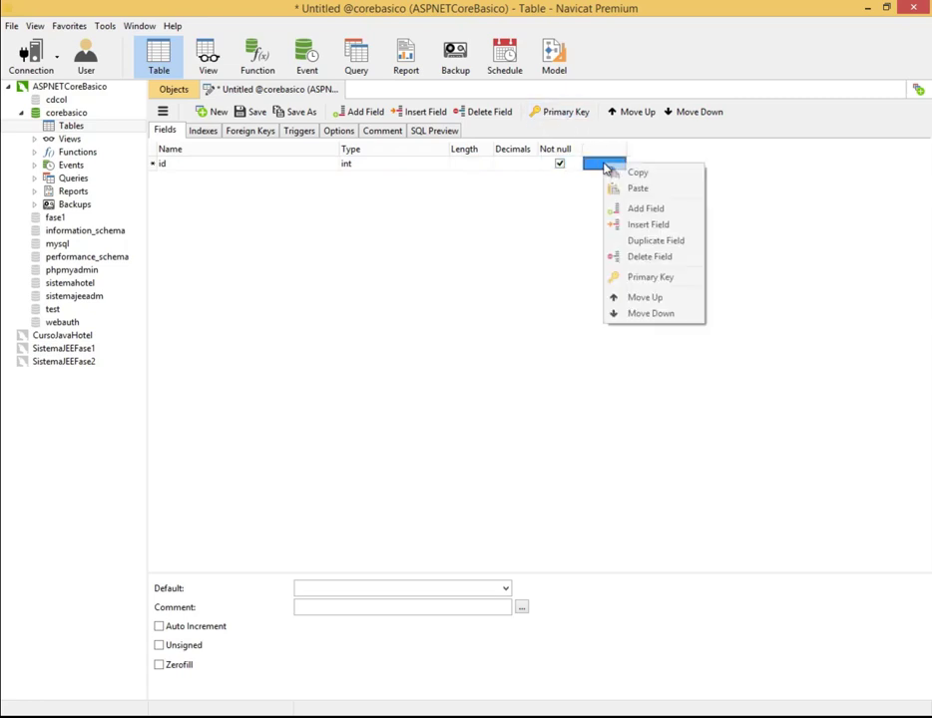
left_click(659, 278)
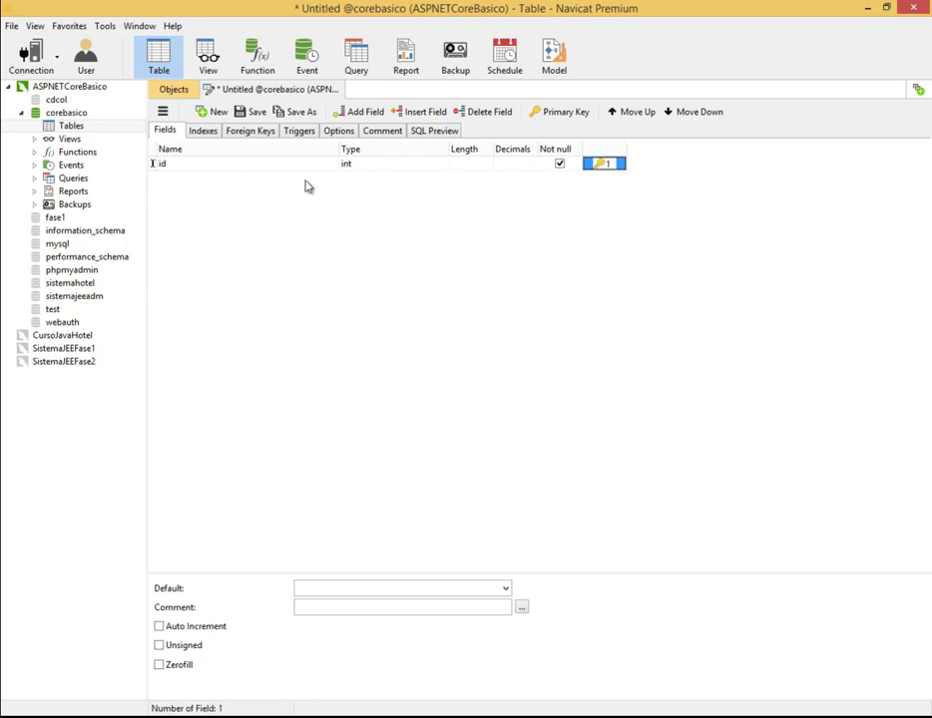
Step: Add a second field named nombre of type varchar with length 50
left_click(229, 165)
key("Down")
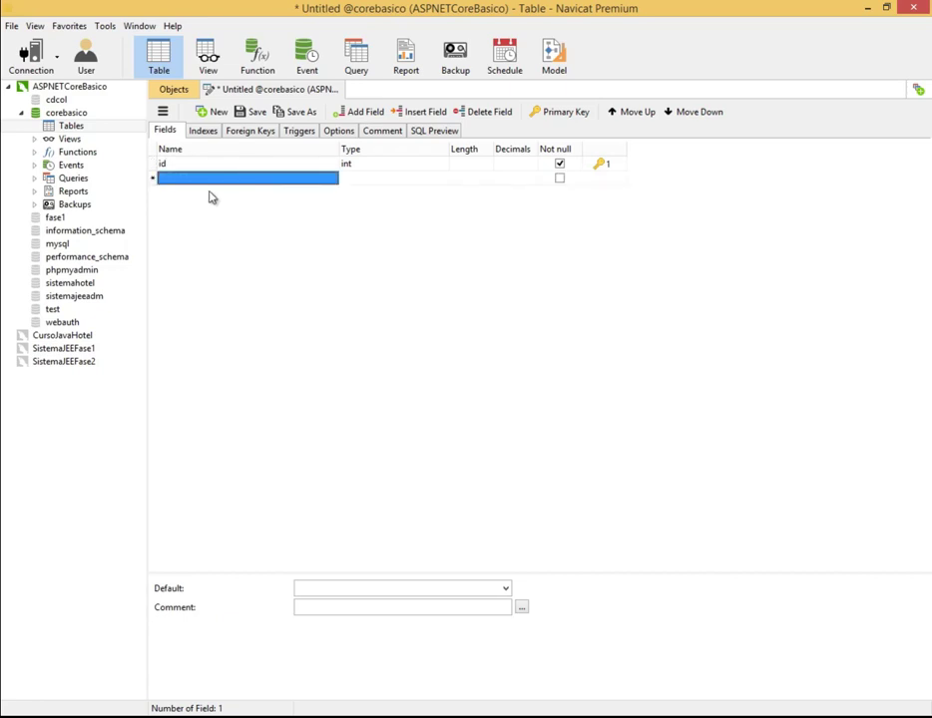
left_click(210, 179)
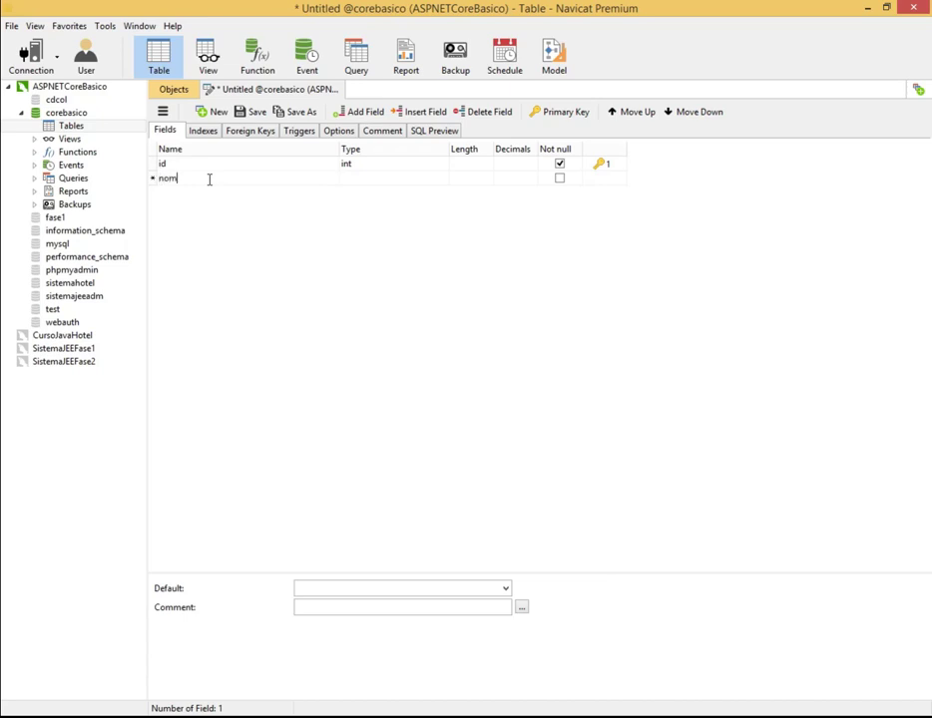
key("Tab")
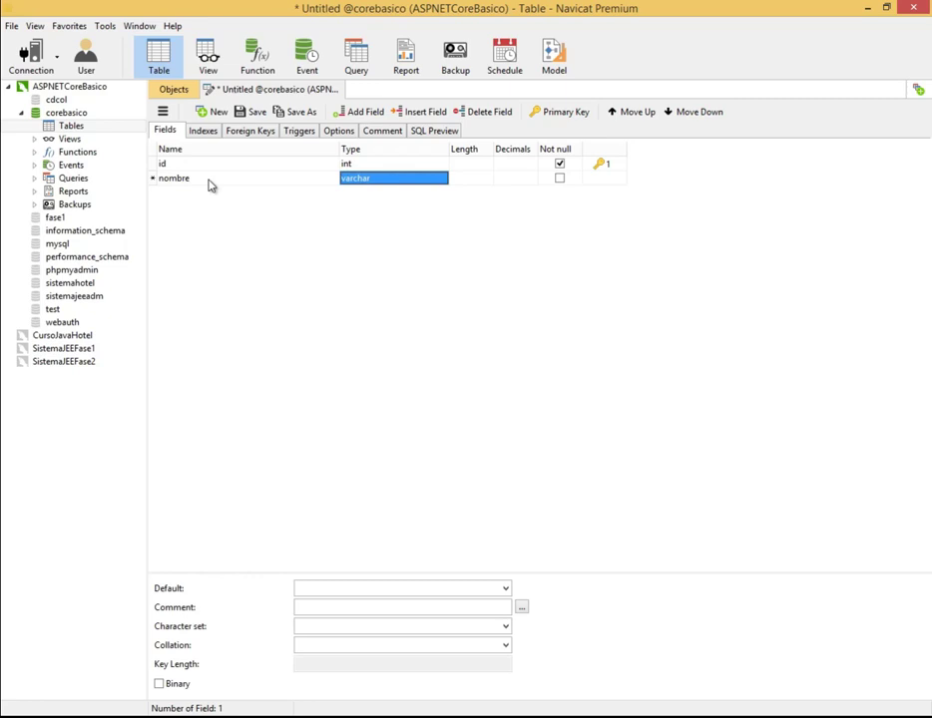
key("Tab")
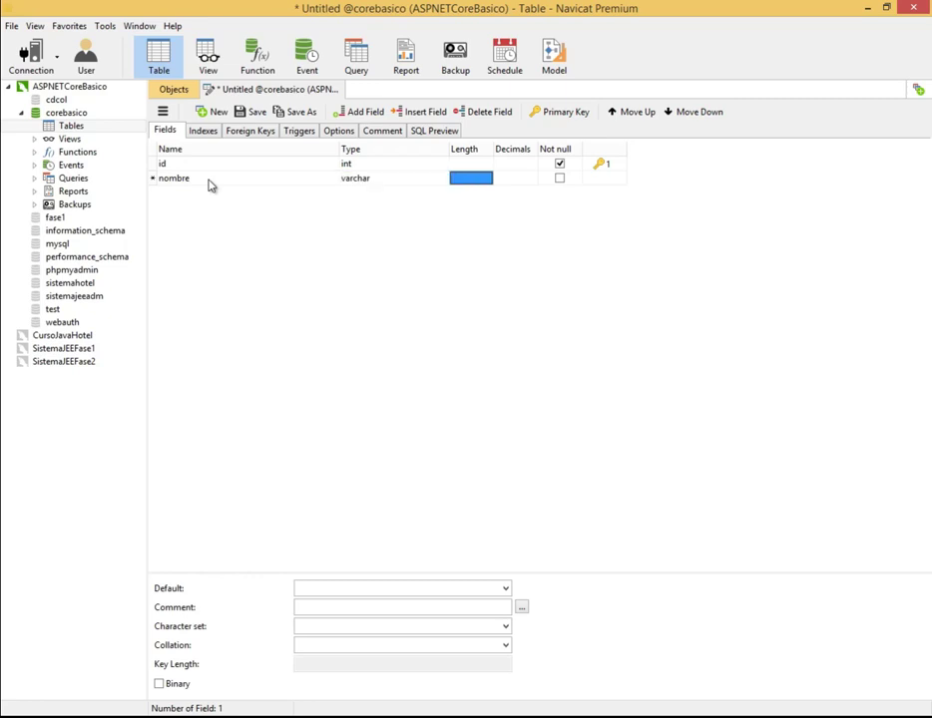
type("50")
Step: Add a third field named login of type varchar with length 15
key("Tab")
key("Tab")
key("Tab")
key("Tab")
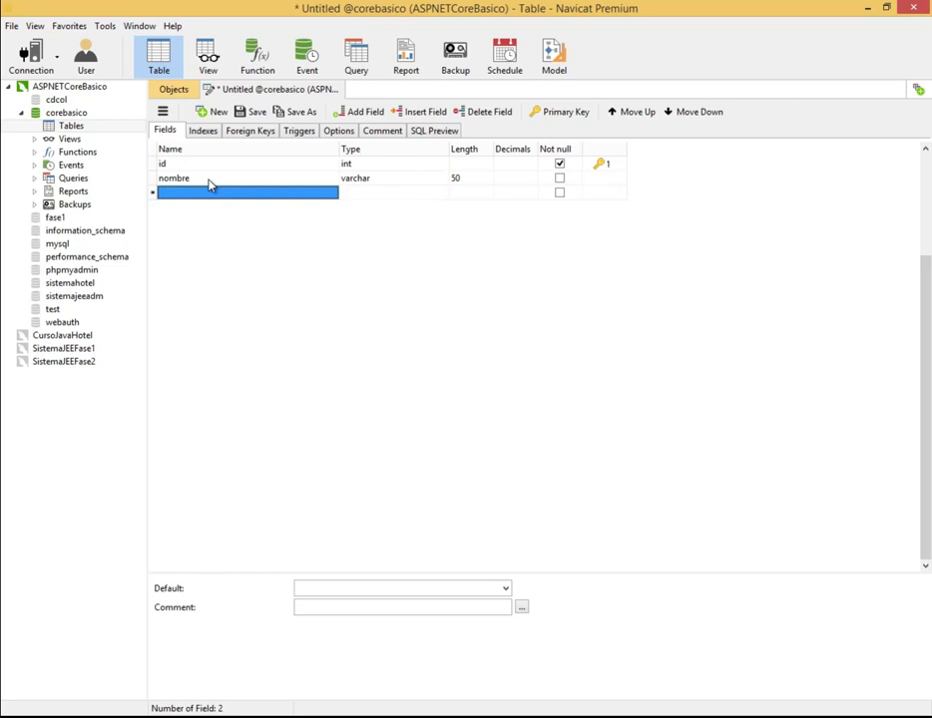
type("login")
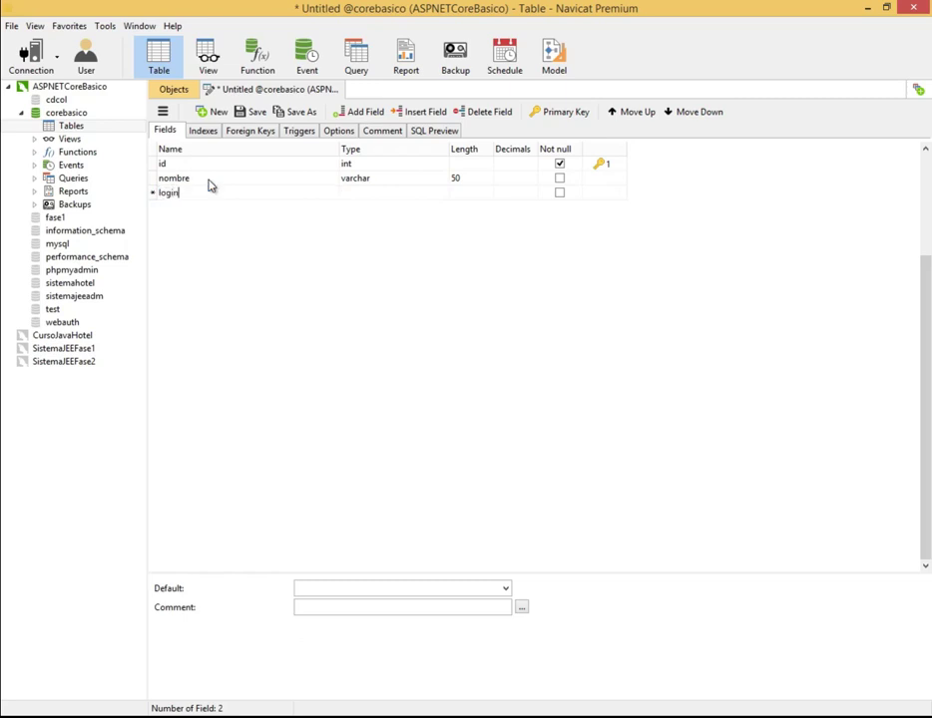
key("Tab")
key("Tab")
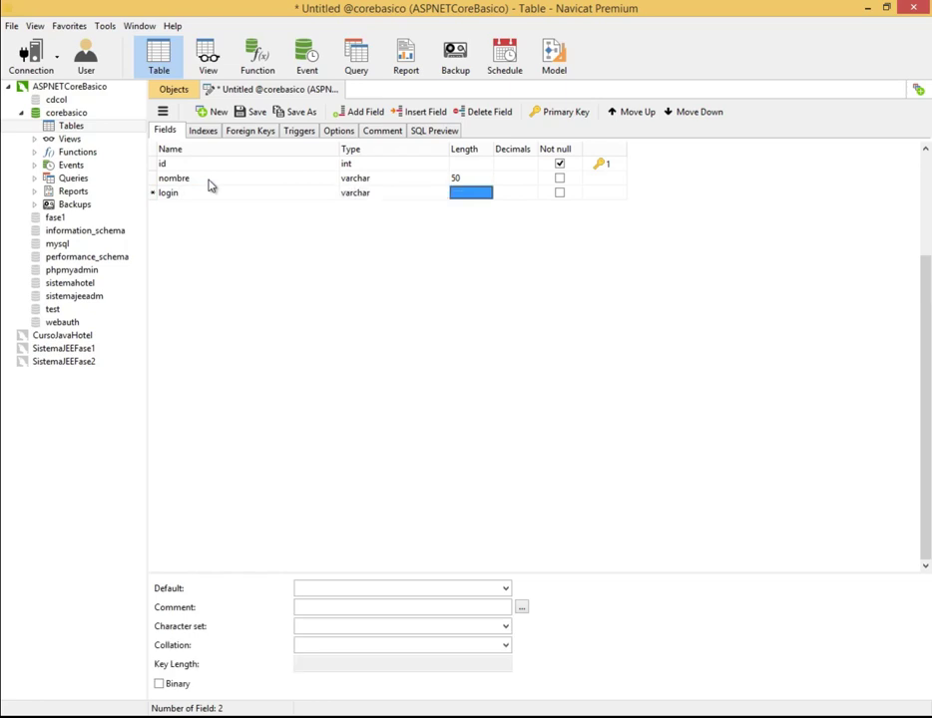
type("25")
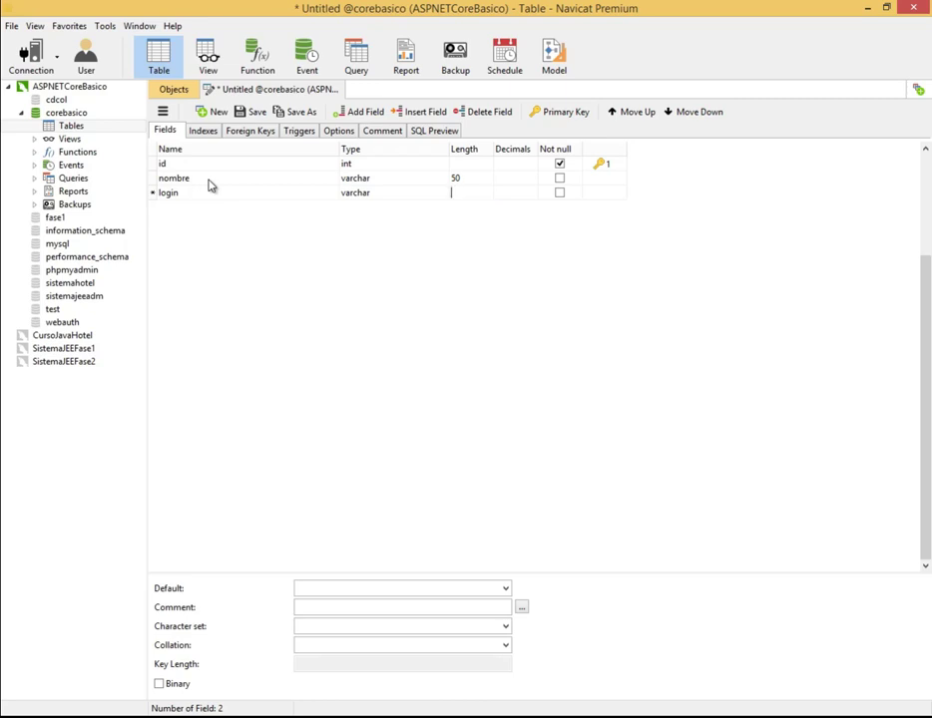
Step: Add a fourth field named password of type varchar with length 15
key("Tab")
key("Tab")
key("Tab")
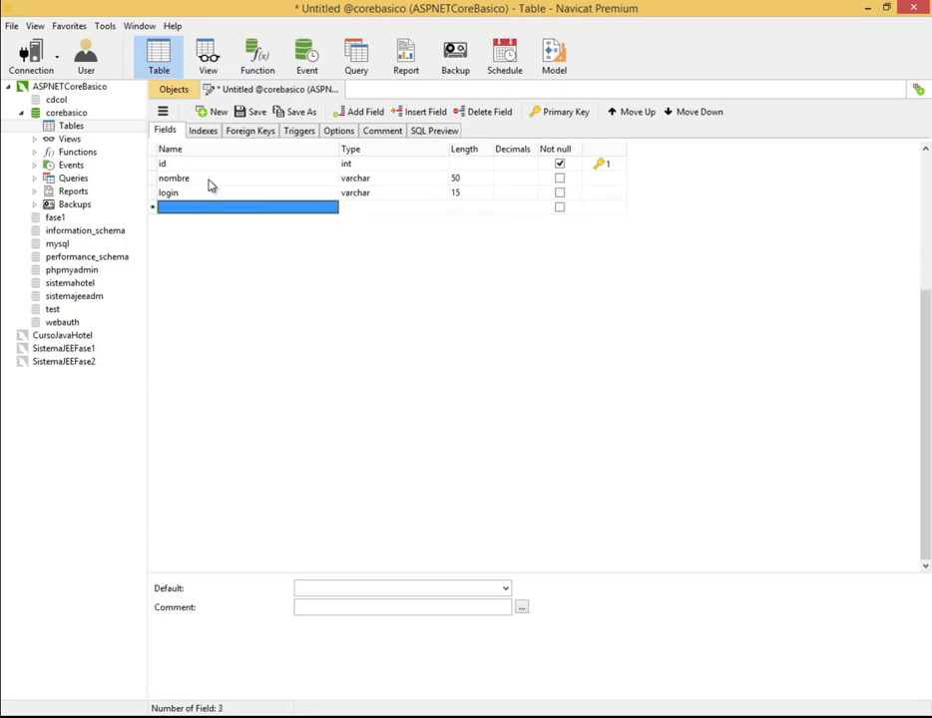
type("password")
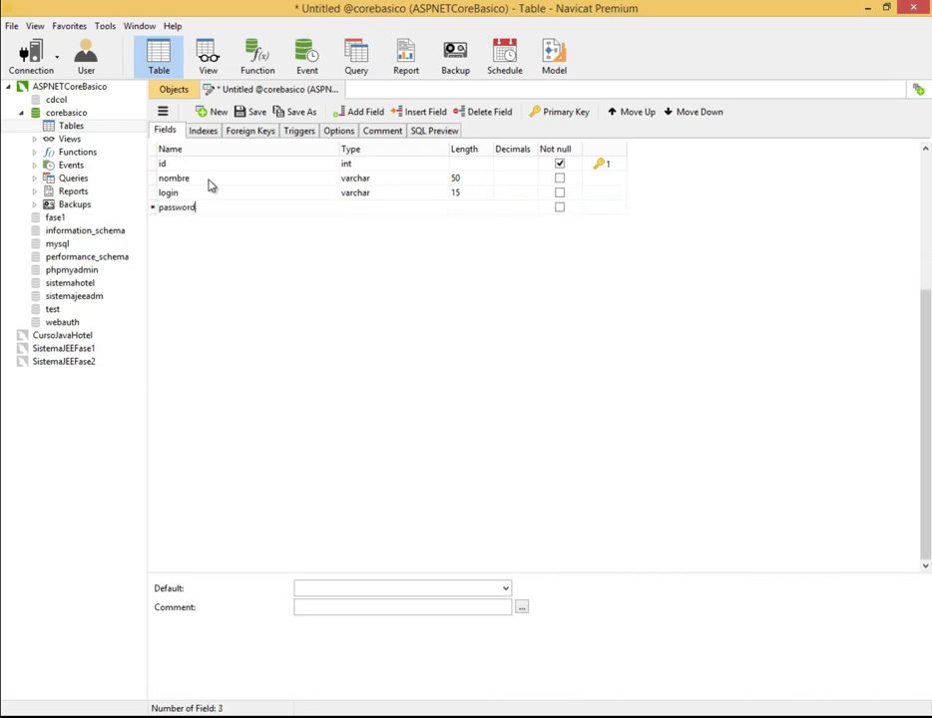
key("Tab")
key("Tab")
type("15")
key("Tab")
key("Tab")
key("Tab")
key("Tab")
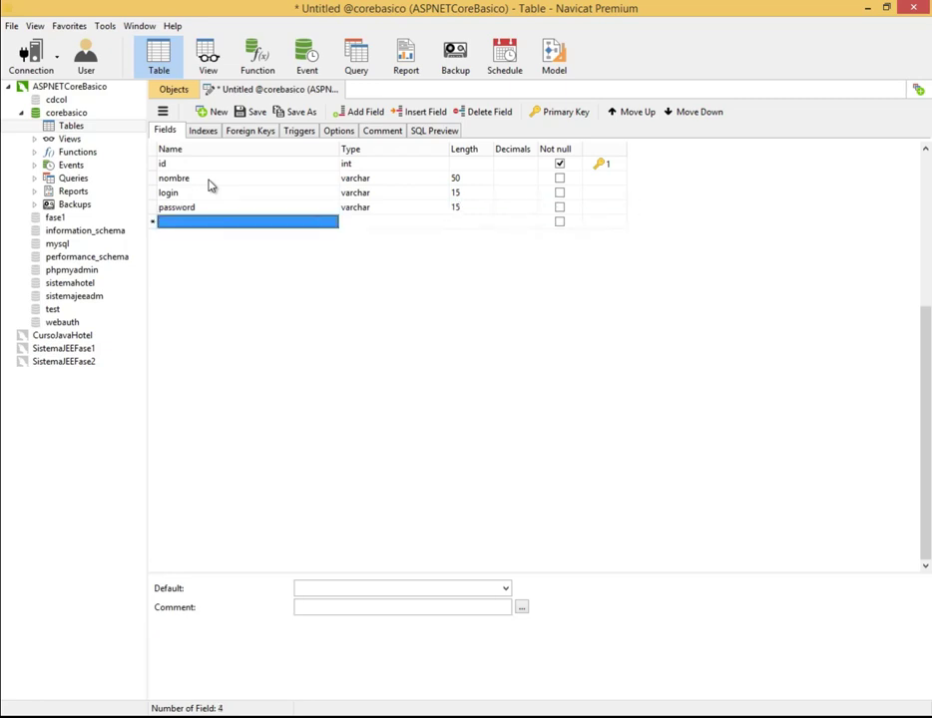
Step: Add a fifth field named estado of type varchar with length 1
type("estado")
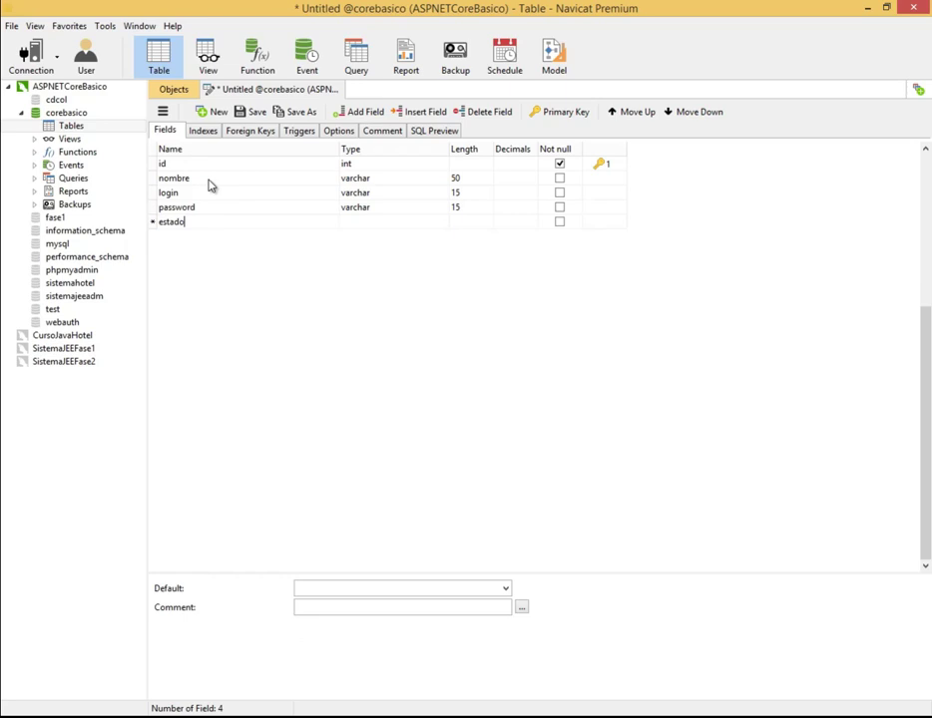
key("Tab")
key("Tab")
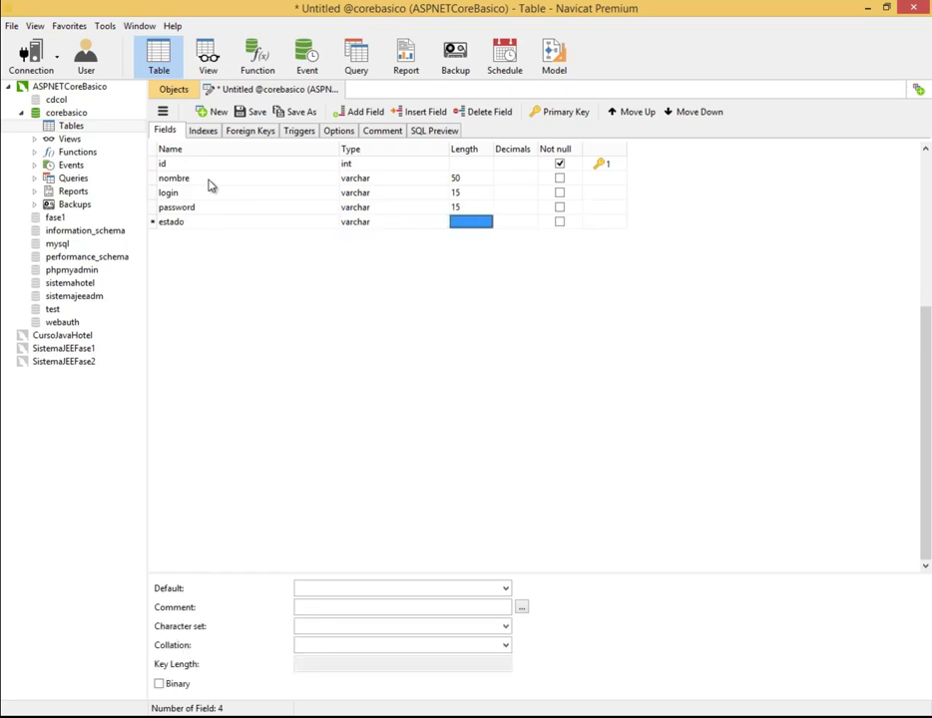
type("1")
key("Tab")
key("Tab")
key("Tab")
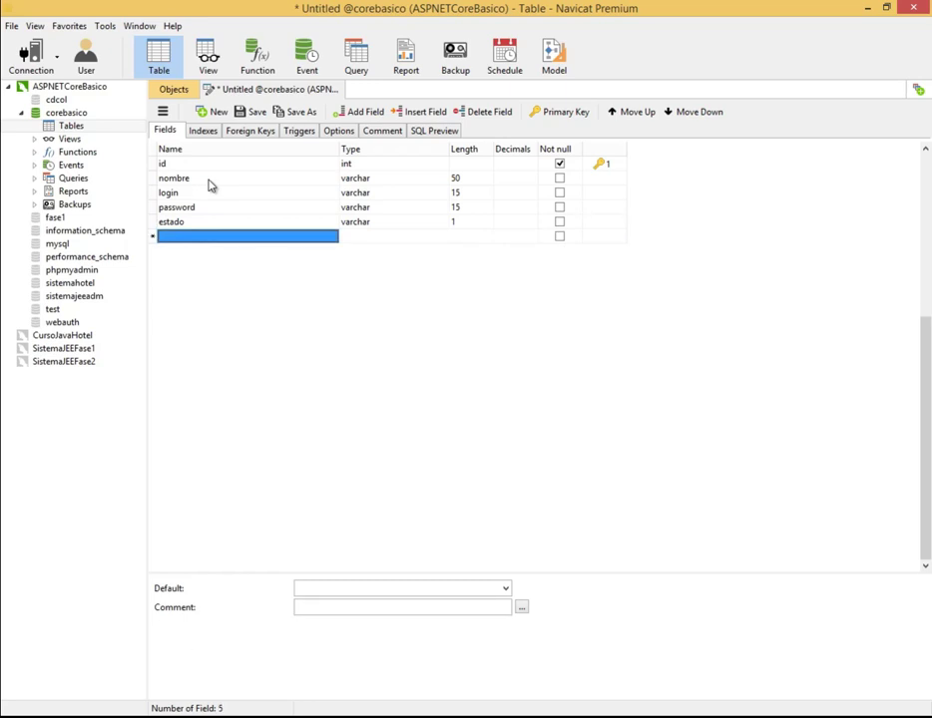
Step: Add a sixth field named nivel of type varchar with length 25
type("n")
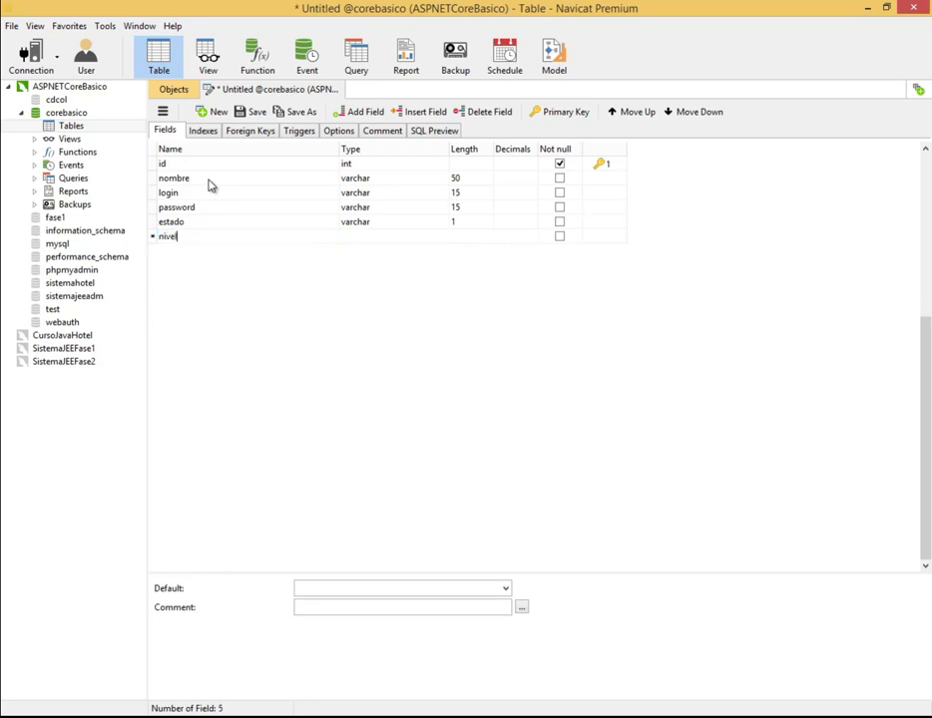
type("ivel")
key("Tab")
key("Tab")
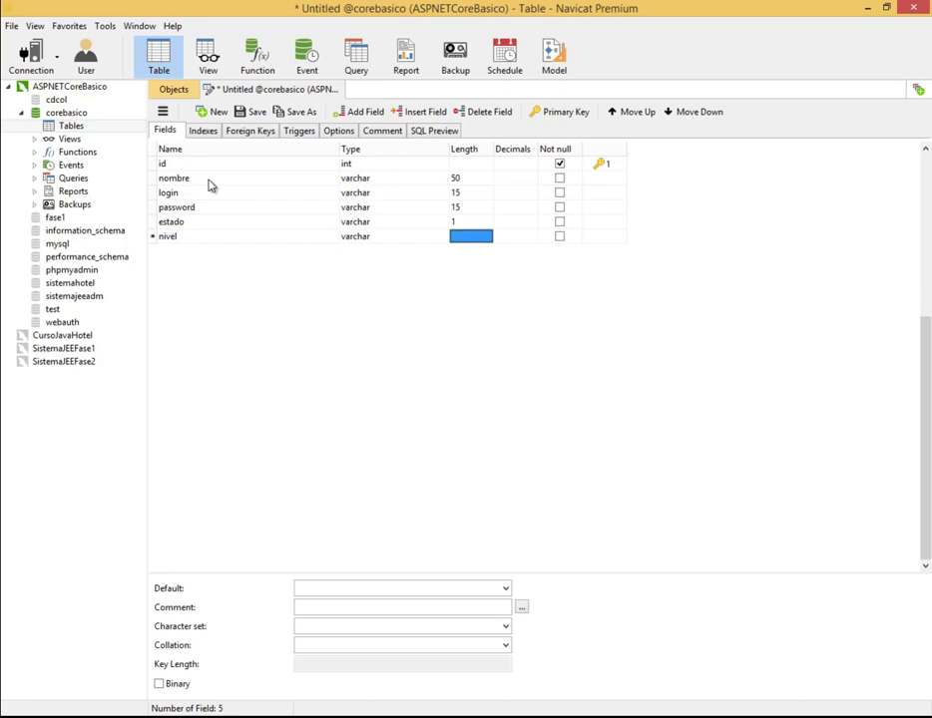
type("25")
key("Tab")
key("Tab")
key("Tab")
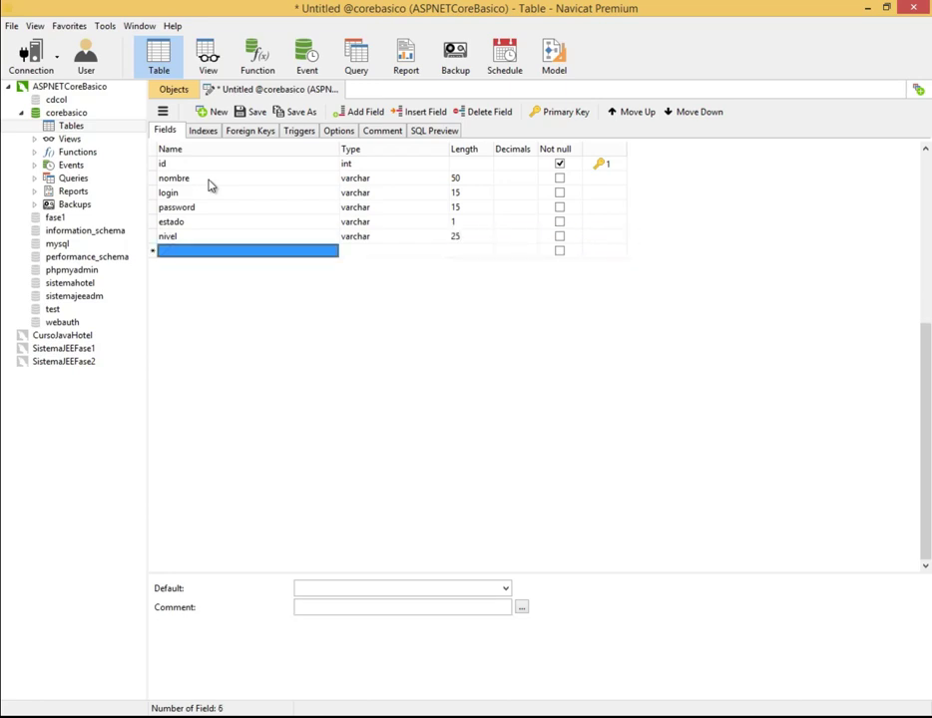
Step: Discard the empty field row and save the table under the name Usuarios
key("Up")
key("Up")
key("Up")
key("Up")
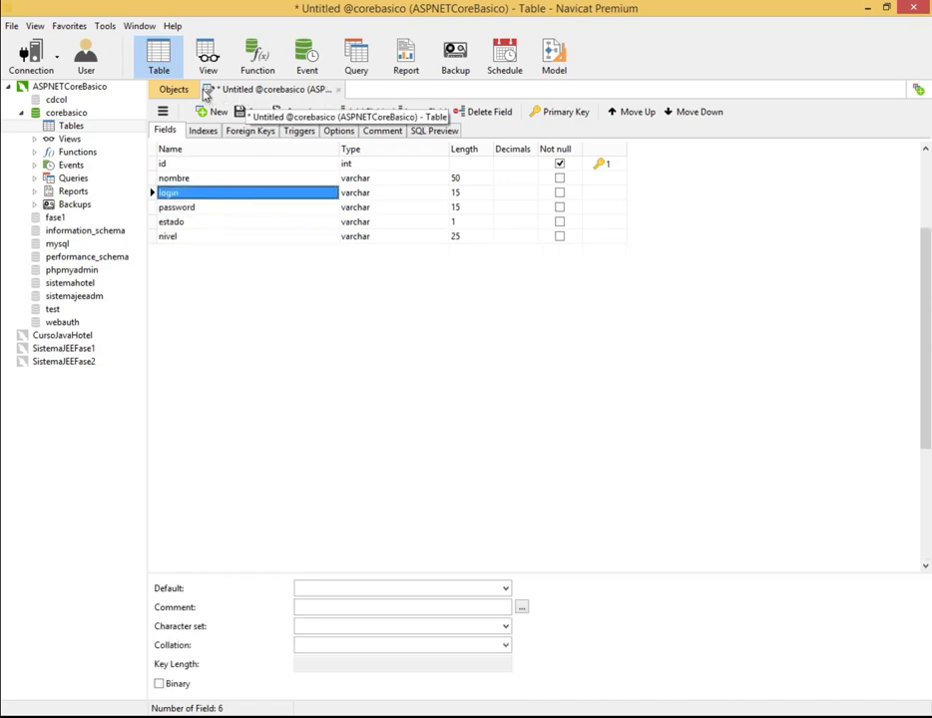
left_click(246, 116)
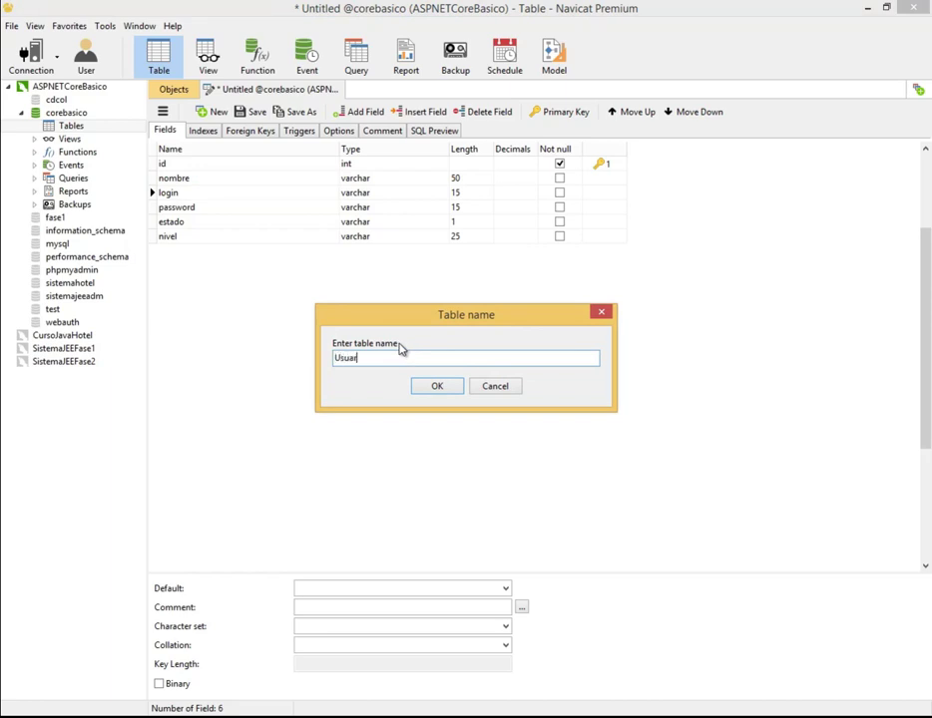
left_click(440, 386)
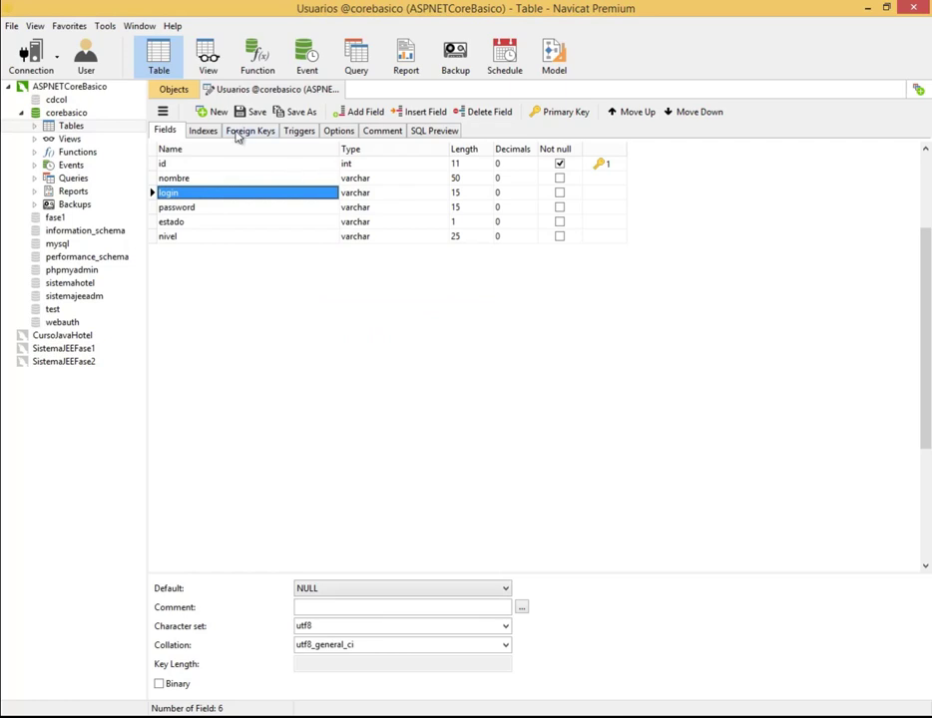
Step: Open the Usuarios table's data in the corebasico database and compare its columns with the table design
double_click(48, 127)
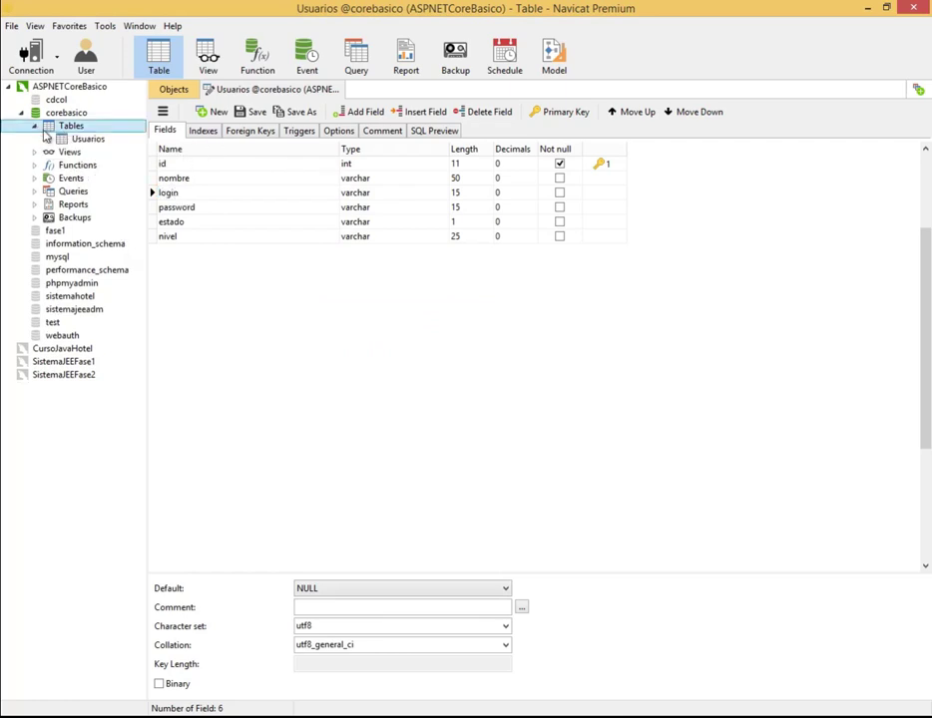
double_click(87, 140)
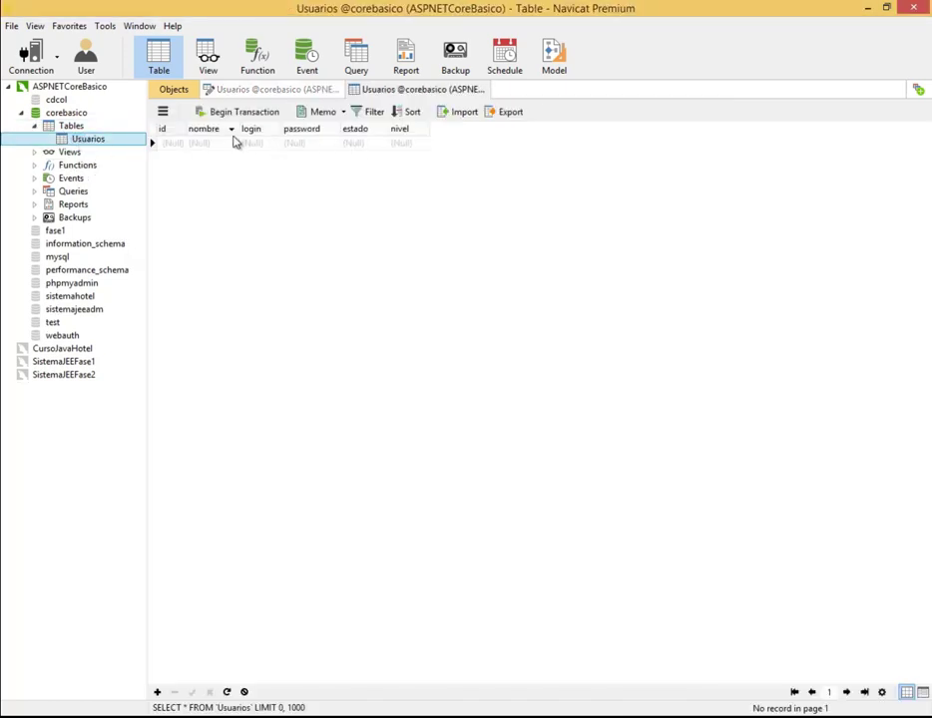
left_click(301, 91)
left_click(391, 93)
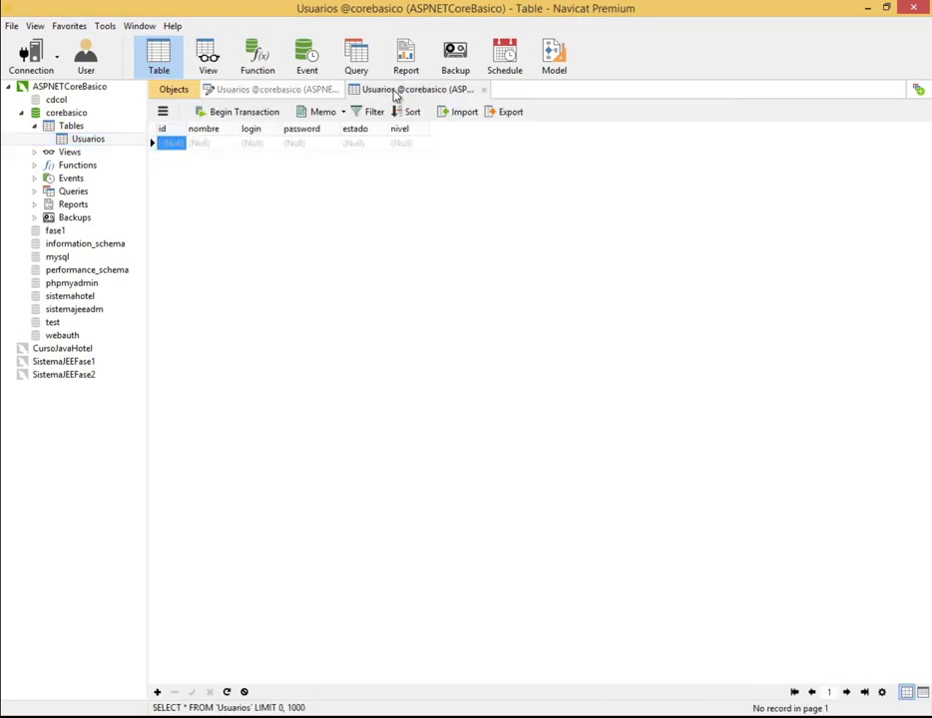
Step: Close the Usuarios design and data views and reopen the table in design mode
left_click(306, 94)
left_click(337, 91)
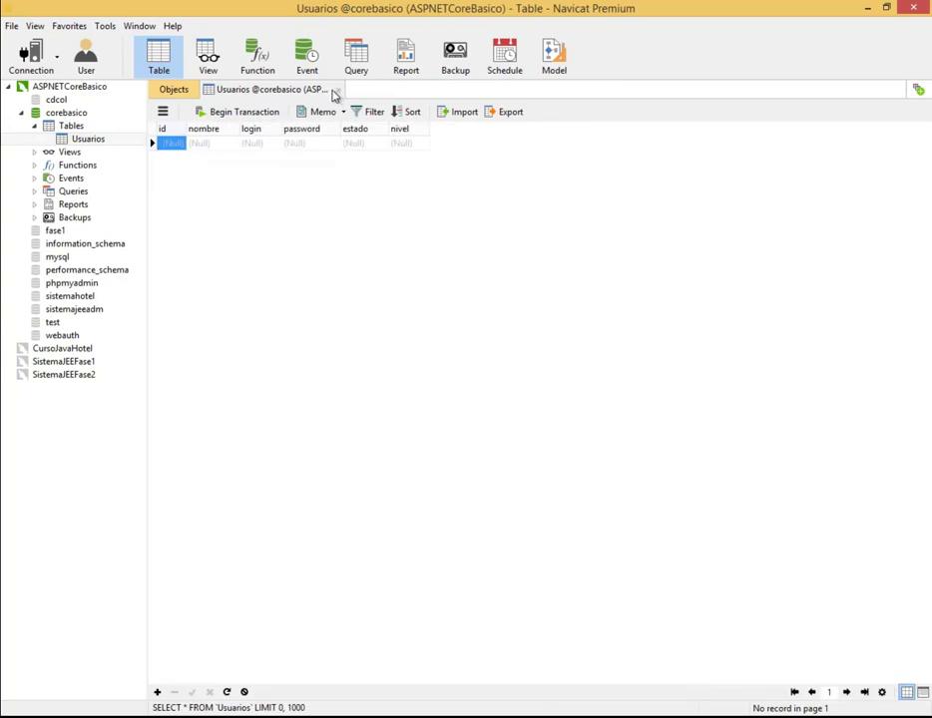
left_click(338, 91)
right_click(98, 141)
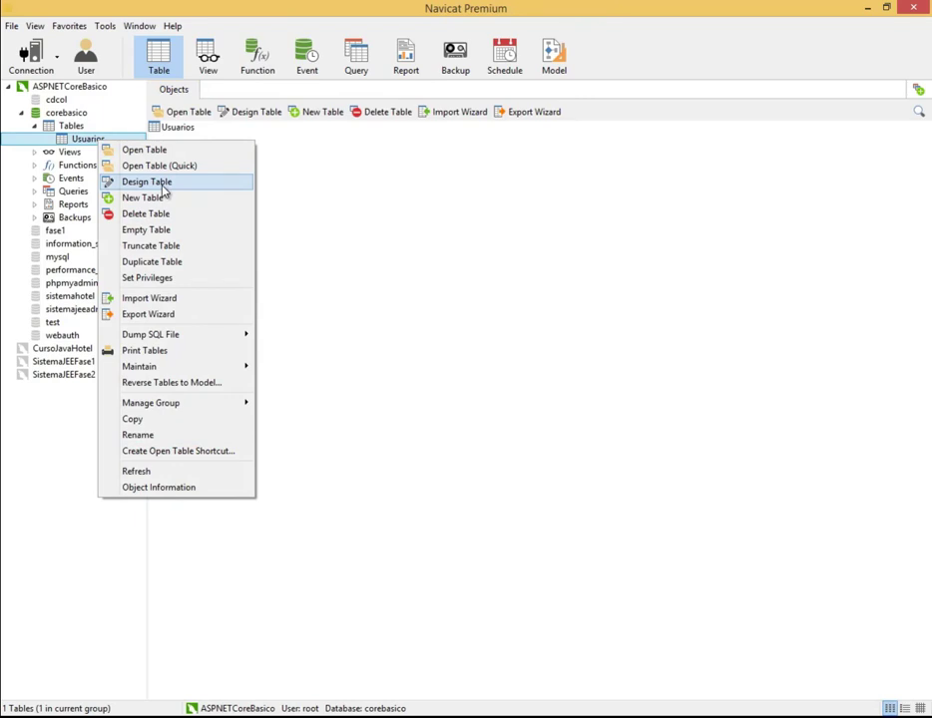
left_click(147, 181)
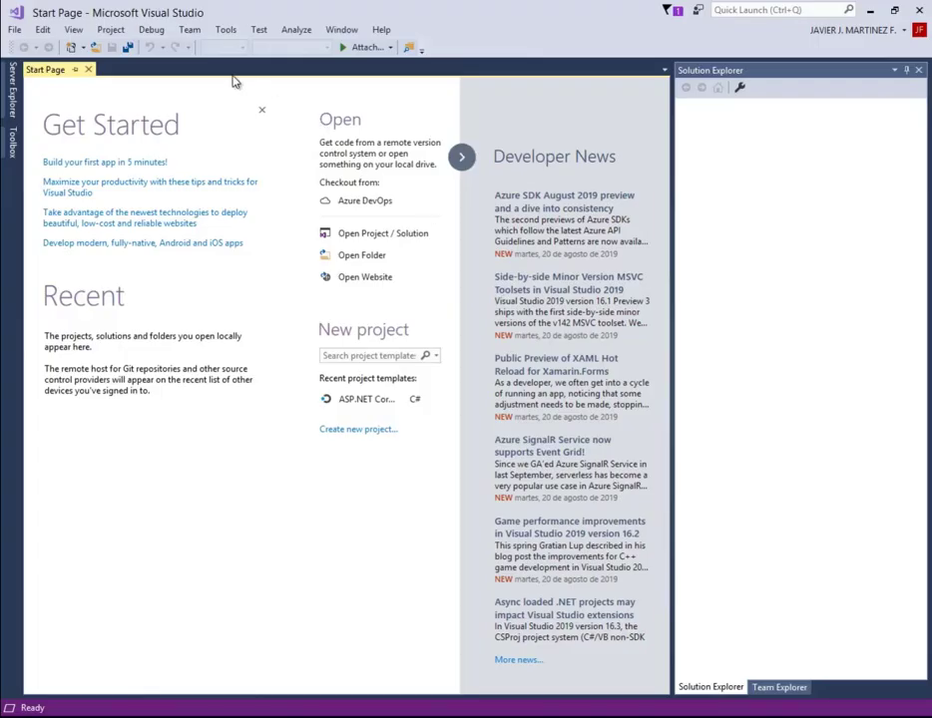
Step: Switch to Visual Studio and start creating a new project
left_click(15, 31)
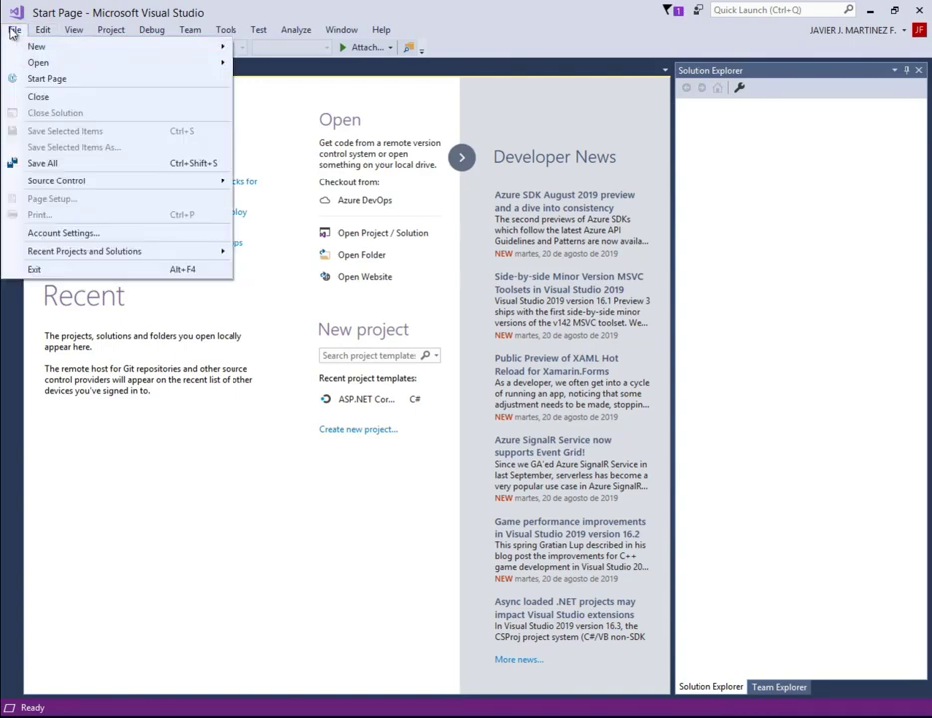
mouse_move(48, 44)
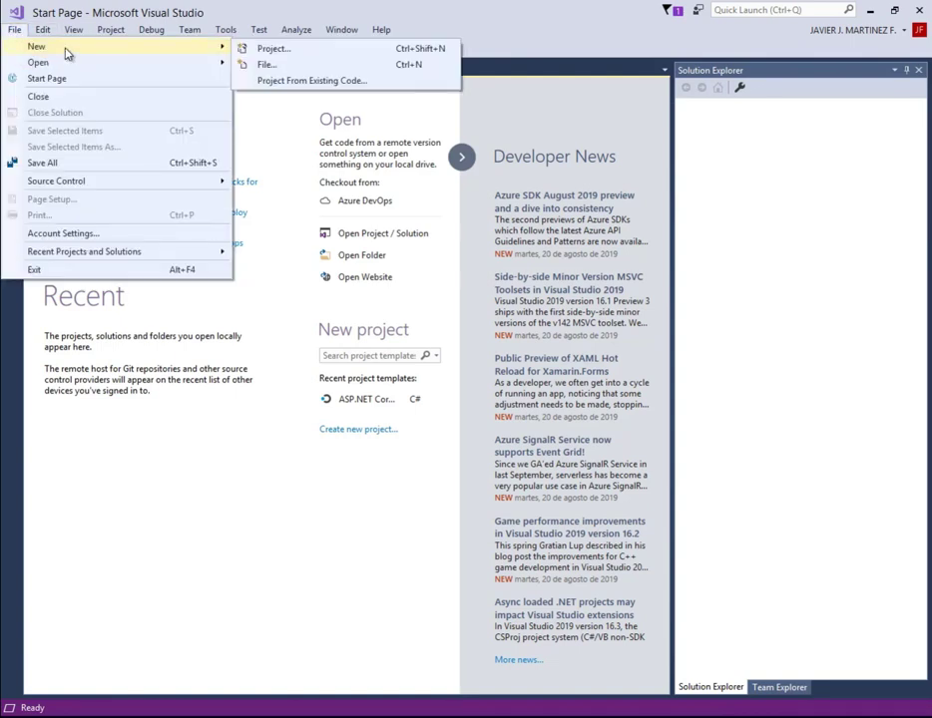
left_click(271, 52)
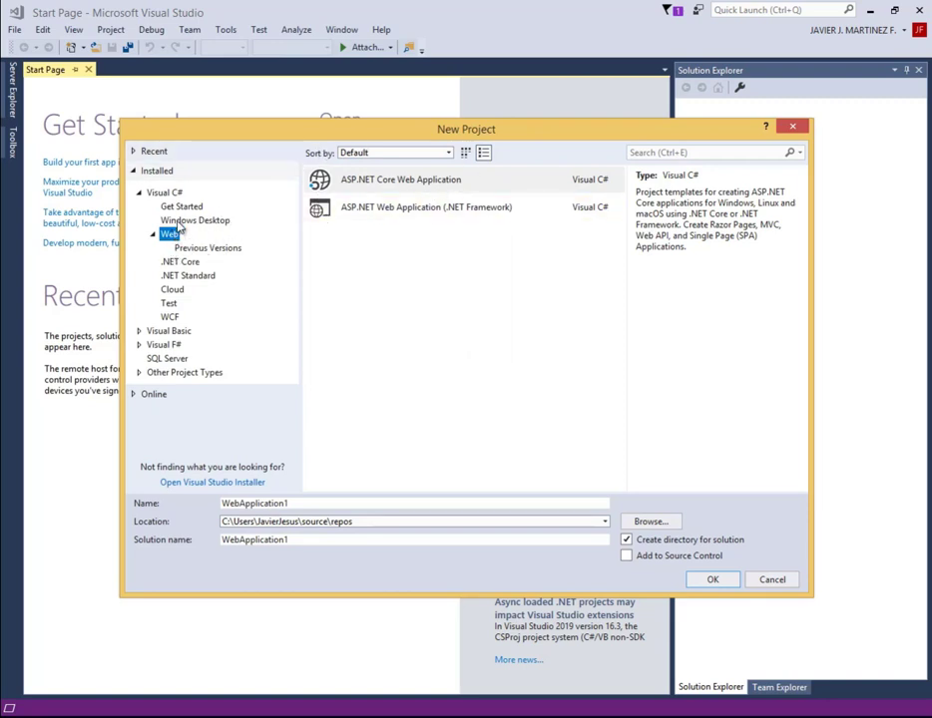
Step: Look through the project templates offered under Visual C#, Web and .NET Core
left_click(168, 194)
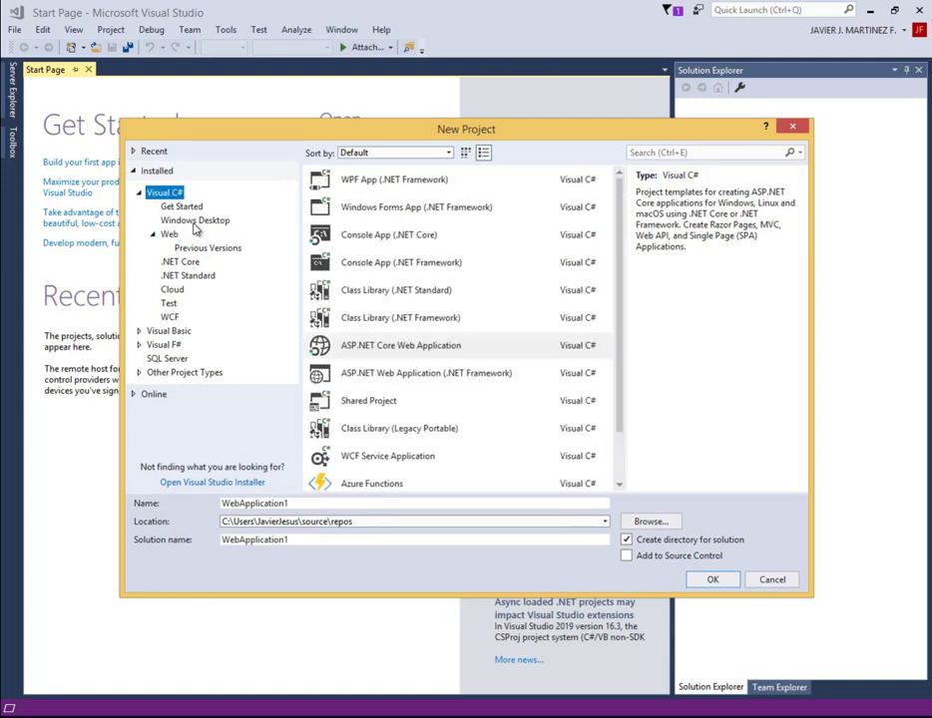
mouse_move(619, 189)
left_mouse_down()
mouse_move(632, 273)
mouse_move(611, 182)
left_mouse_up()
left_click(172, 235)
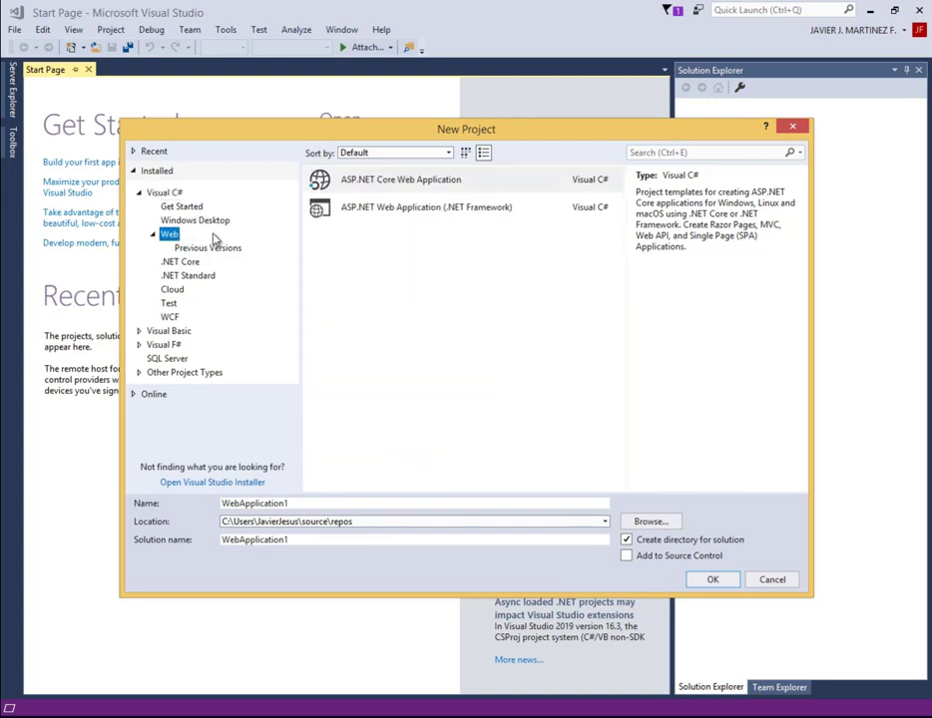
left_click(410, 182)
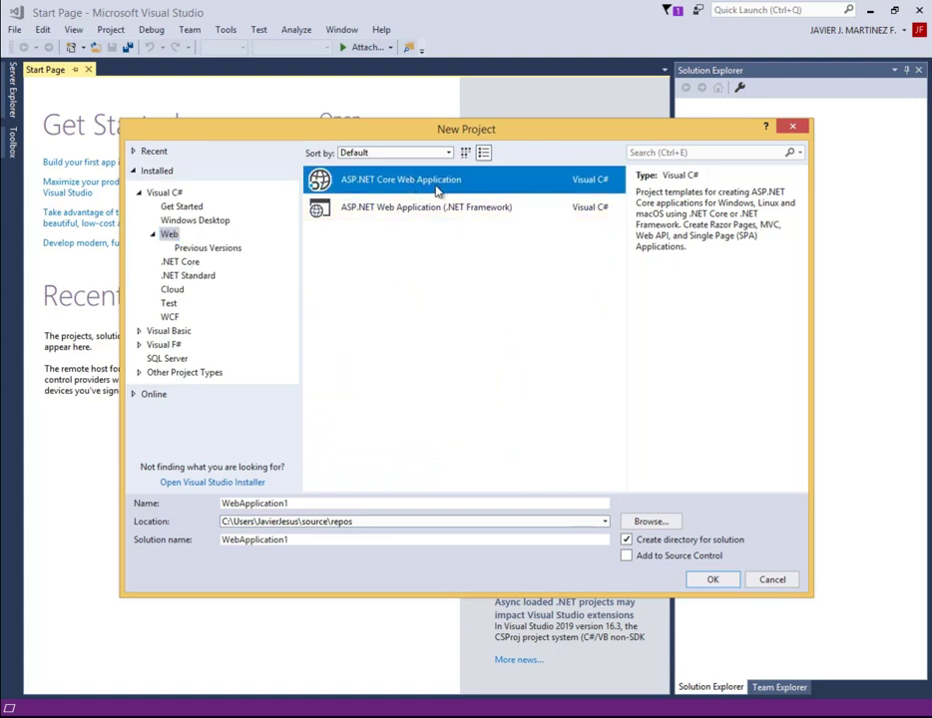
left_click(181, 263)
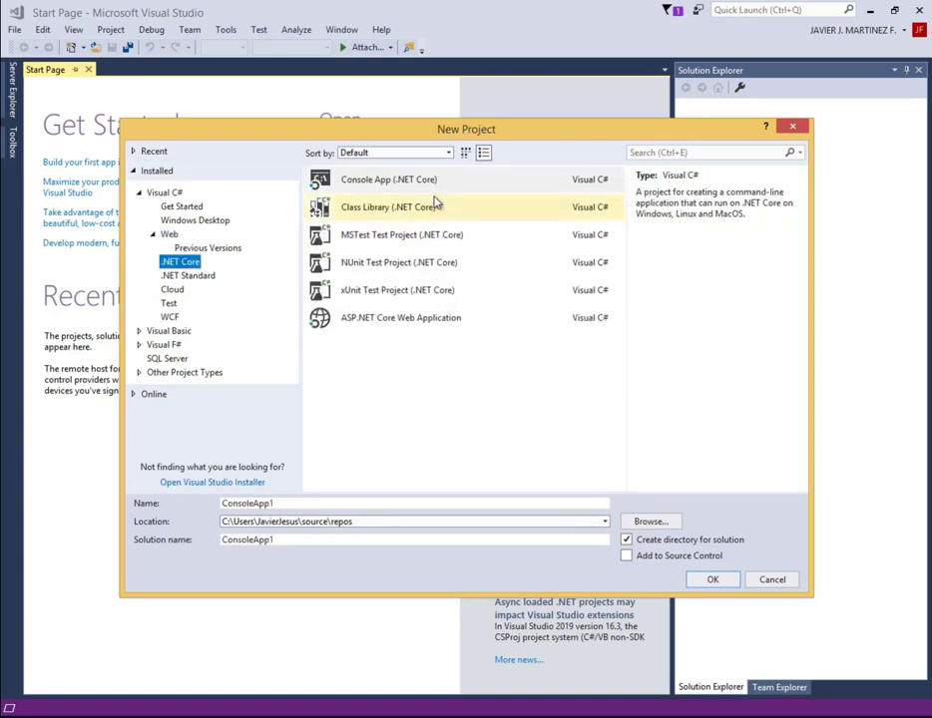
Step: Choose the ASP.NET Core Web Application template from the Web category and accept the default project name WebApplication1
left_click(171, 234)
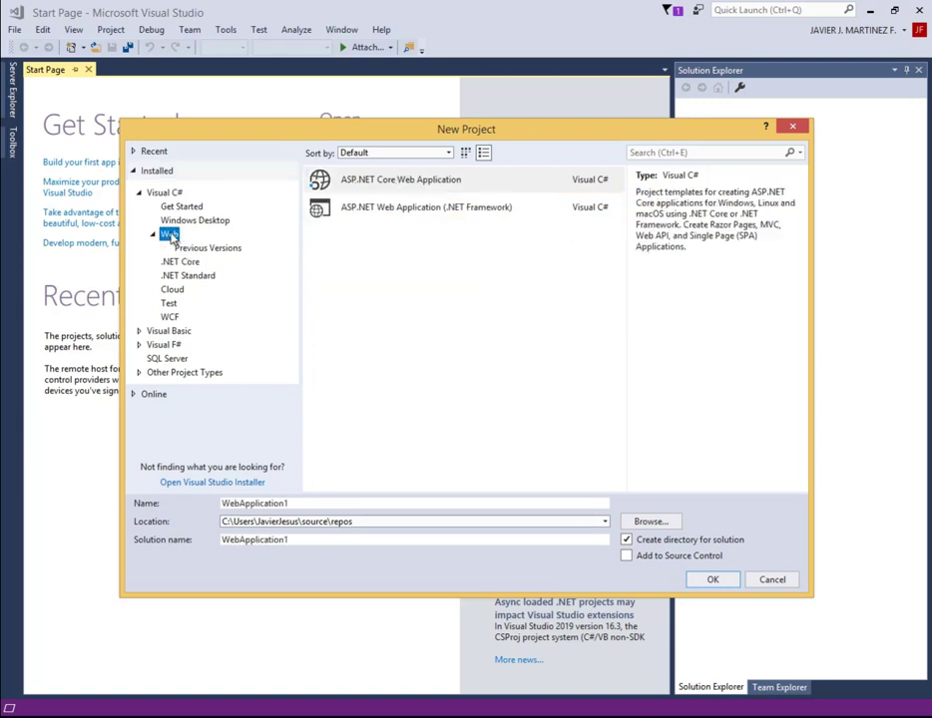
left_click(442, 193)
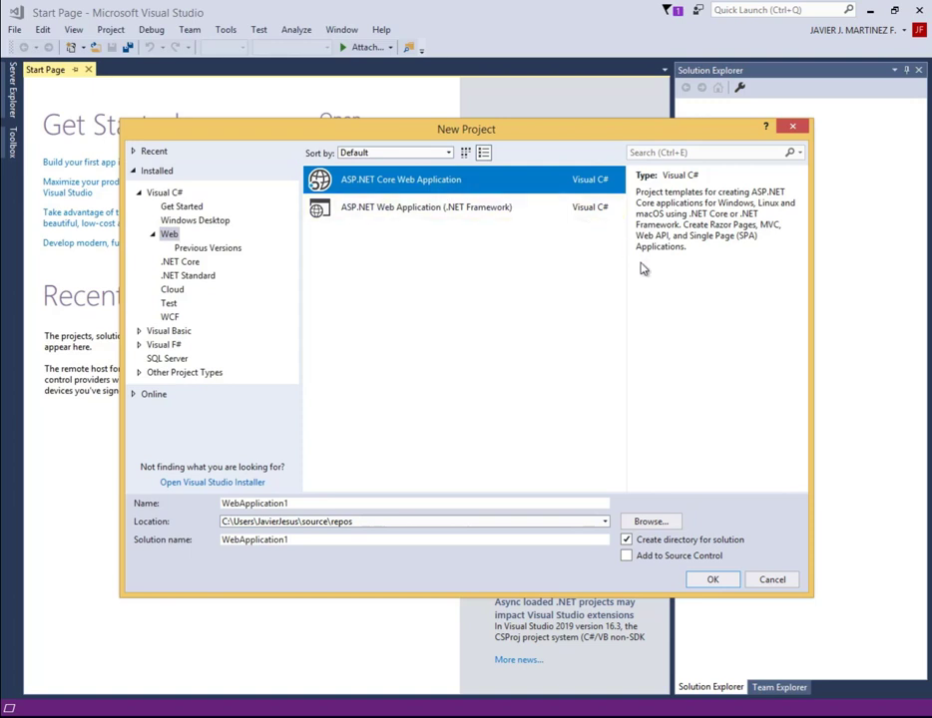
left_click(711, 578)
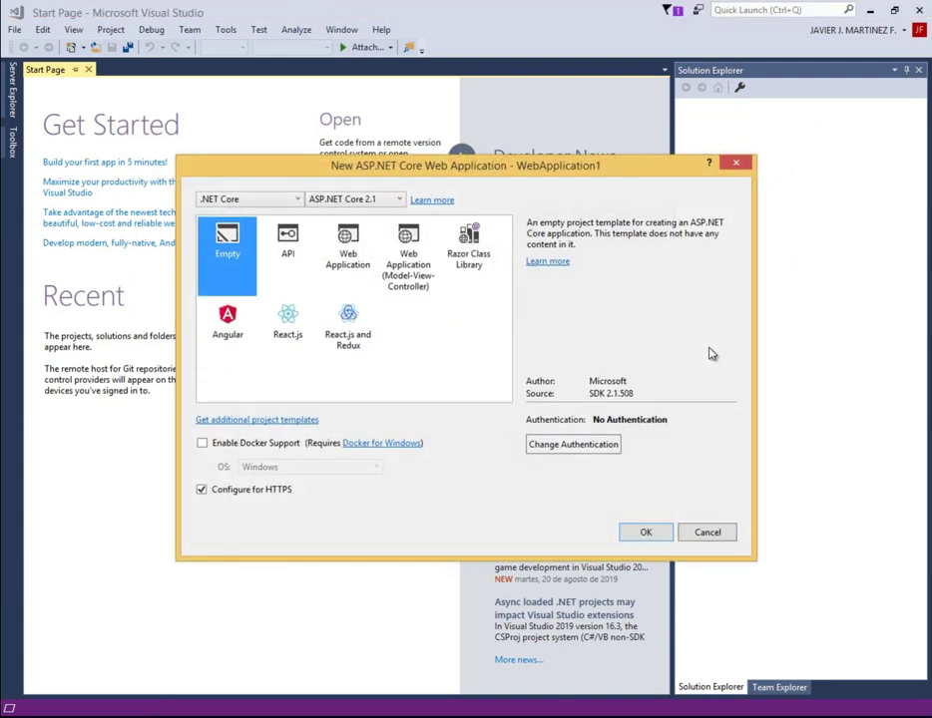
Step: Review the available ASP.NET Core versions and the API, Web Application, Model-View-Controller and Angular project templates
left_click(389, 201)
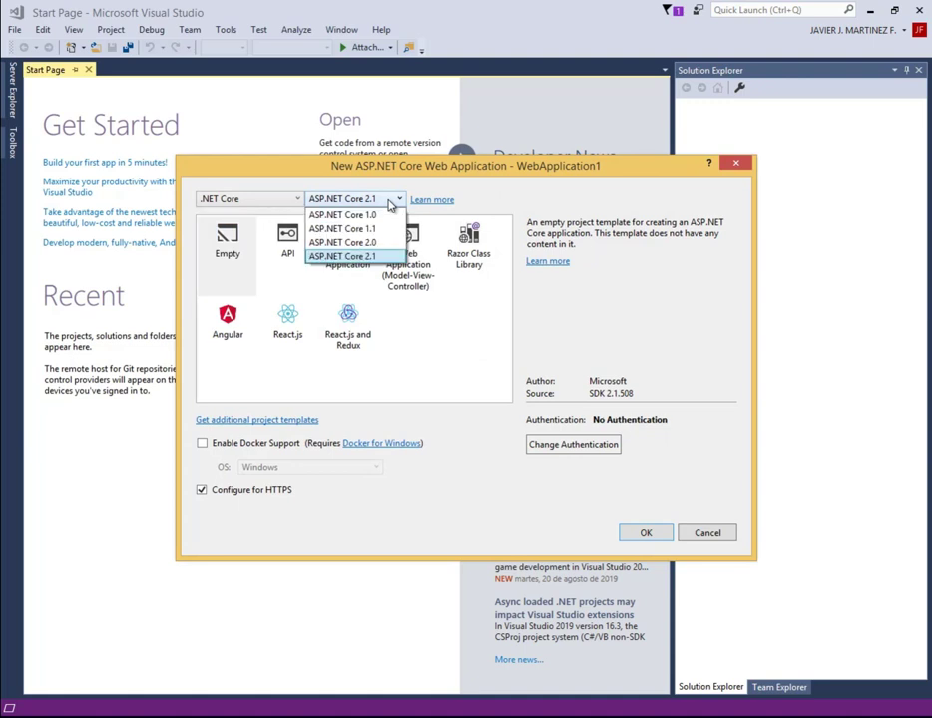
left_click(518, 199)
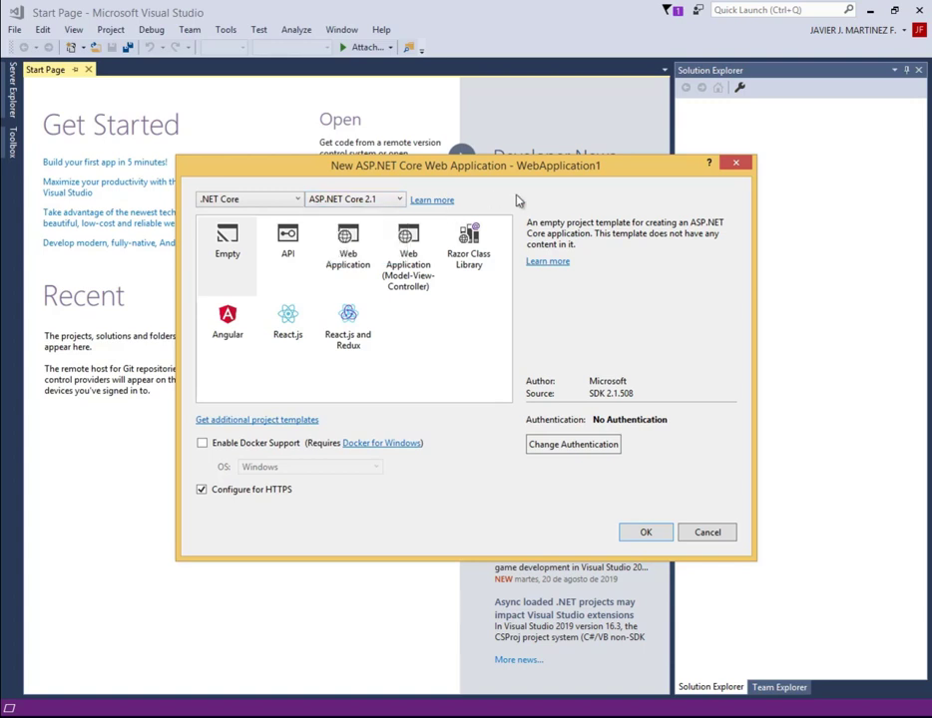
left_click(232, 245)
left_click(299, 249)
left_click(351, 254)
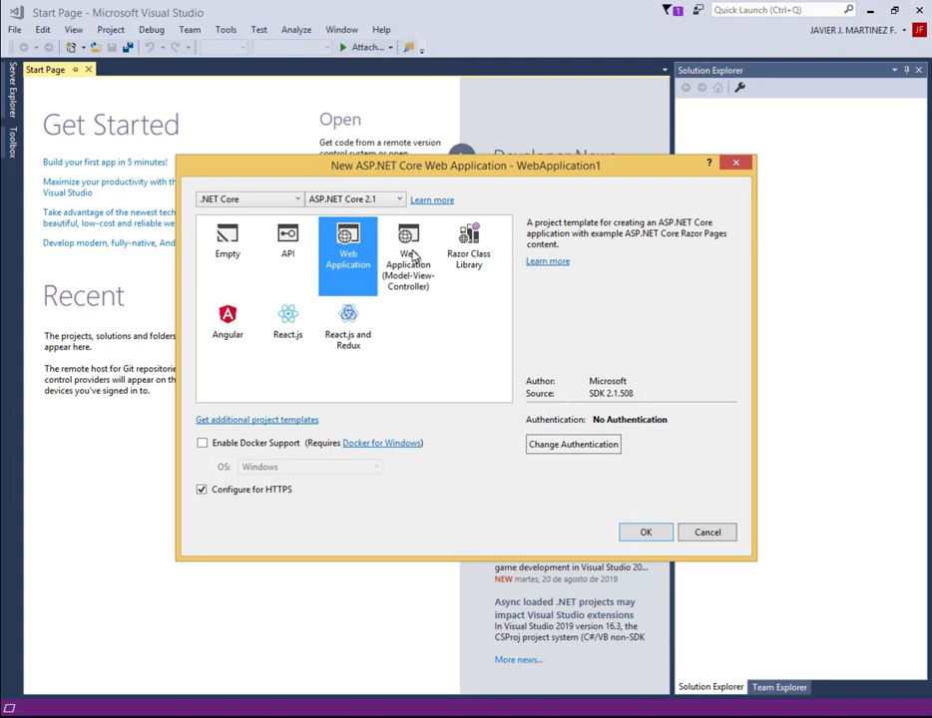
left_click(409, 252)
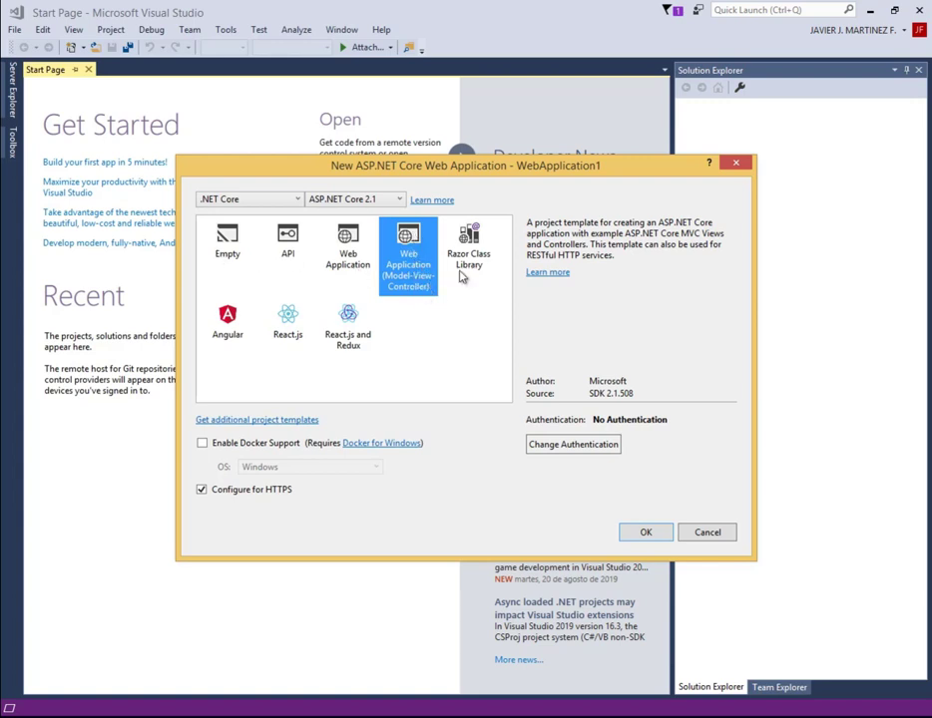
left_click(221, 326)
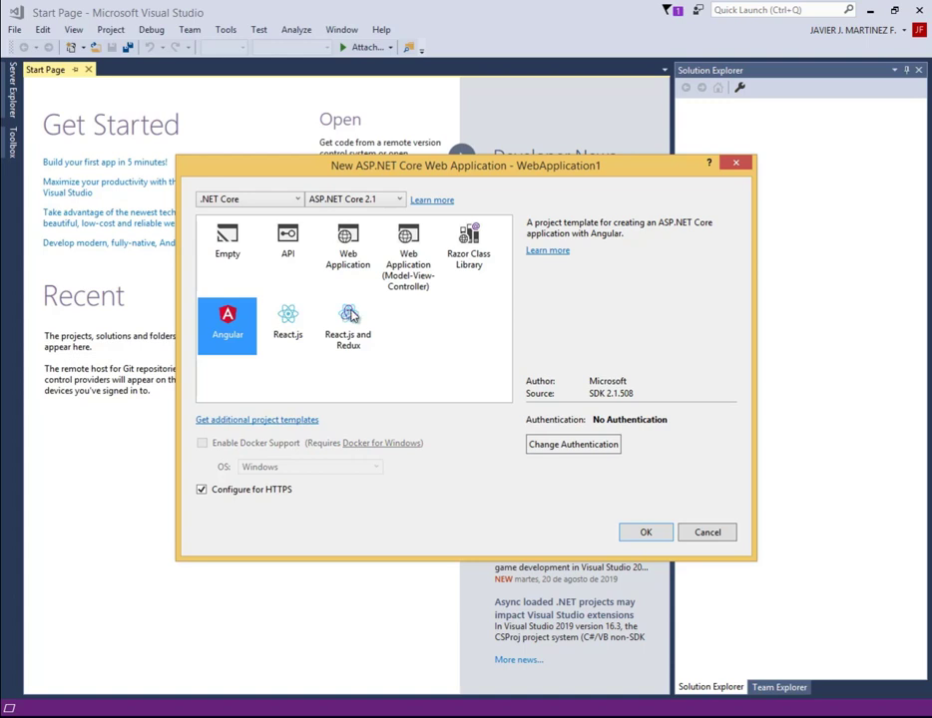
Step: Create the project from the Empty template with ASP.NET Core 2.1
left_click(231, 250)
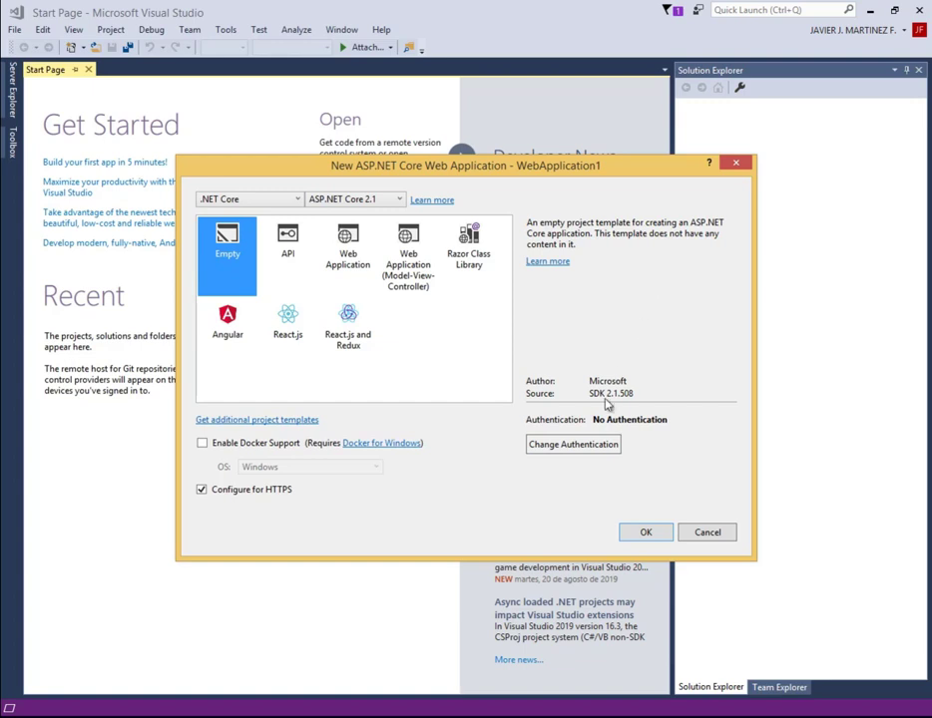
left_click(646, 533)
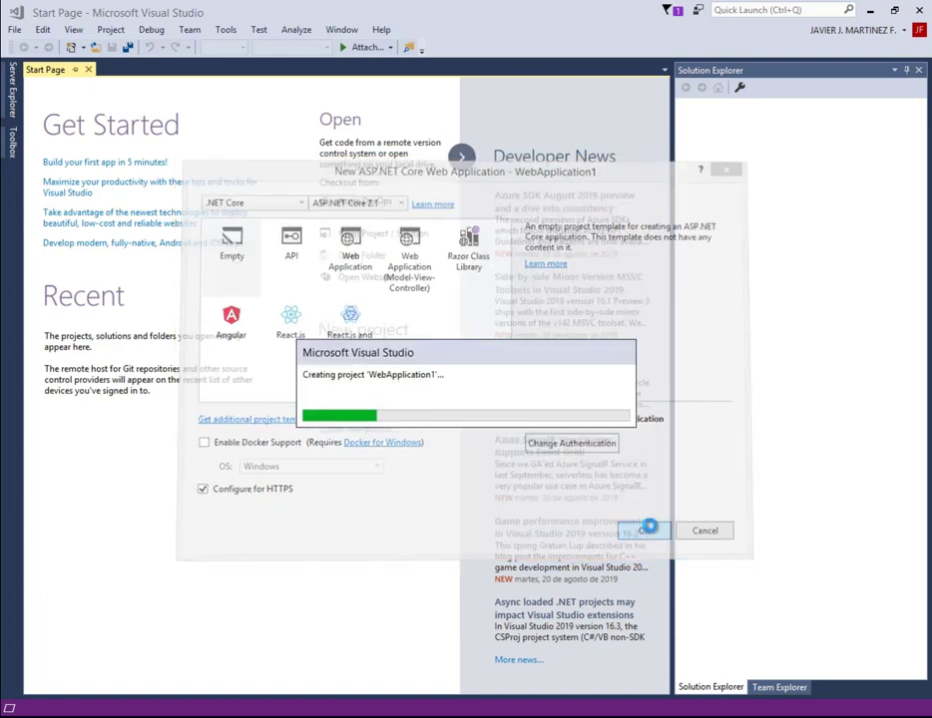